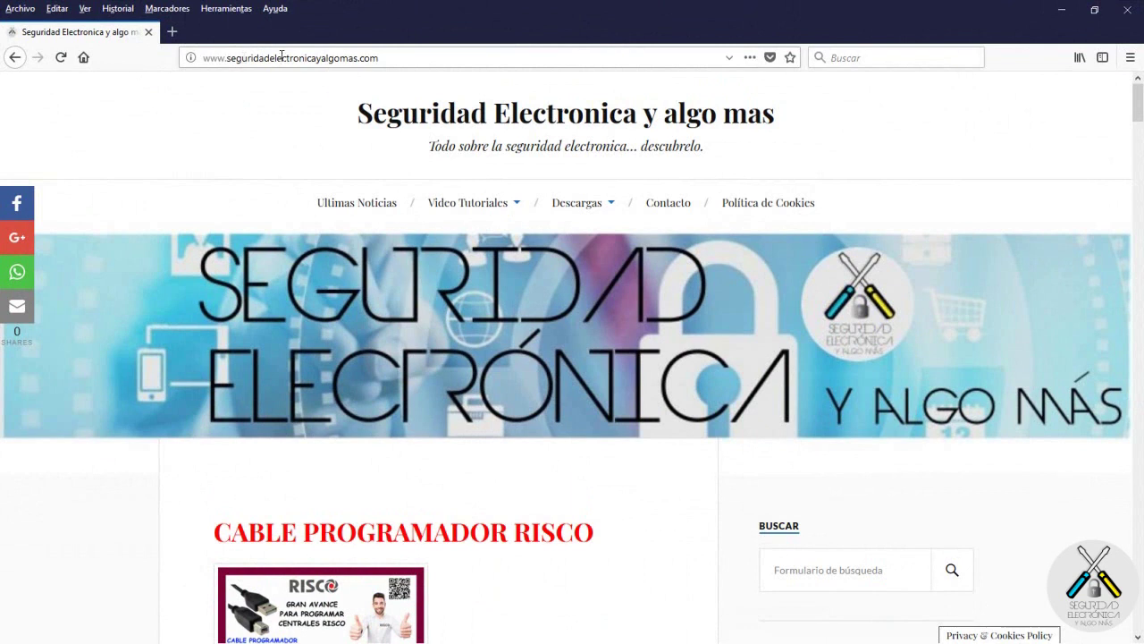
# - Go to the Intrusión software downloads page through Descargas > Software
pyautogui.moveTo(579, 210)
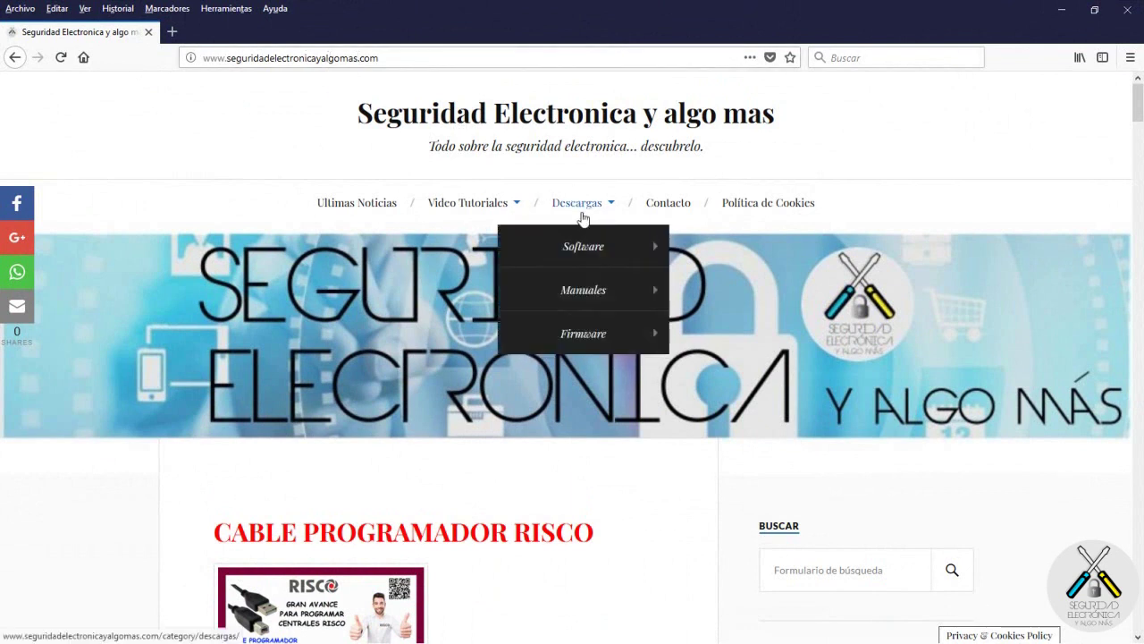
pyautogui.moveTo(587, 254)
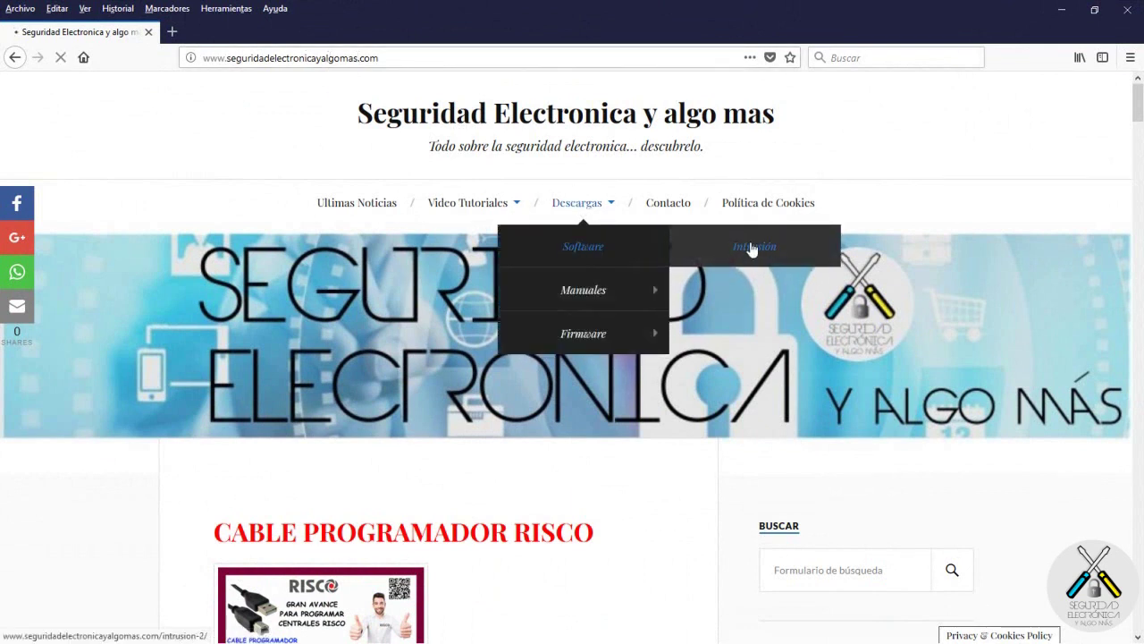
pyautogui.click(752, 249)
pyautogui.scroll(-4, 475, 216)
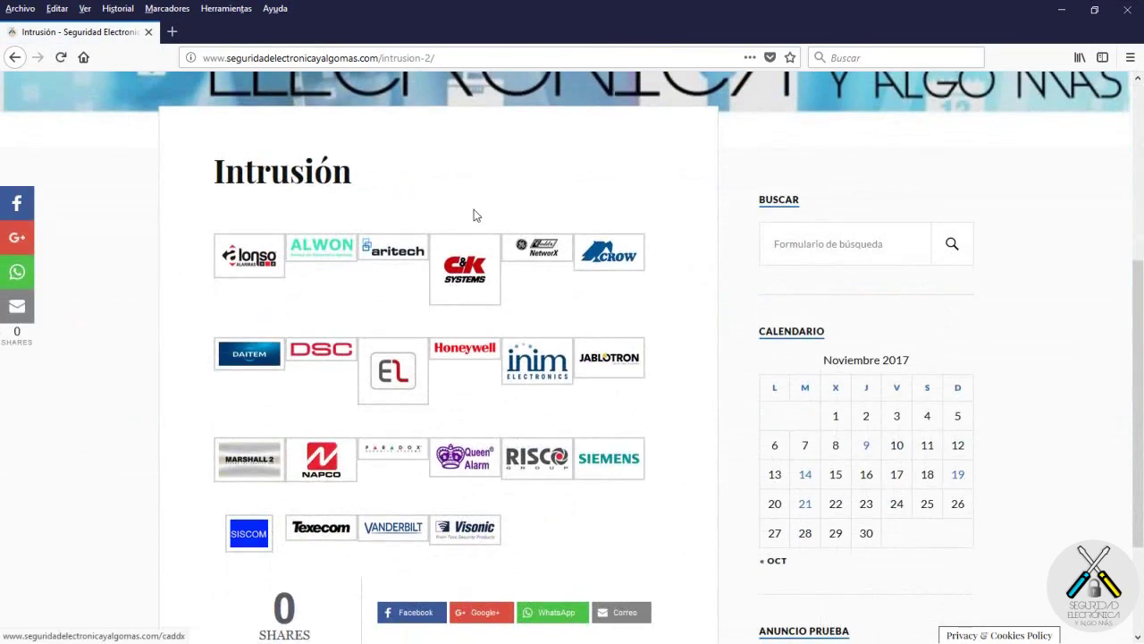
# - Open the DSC downloads page in a new tab and follow the DLS5 INT. link
pyautogui.click(327, 356)
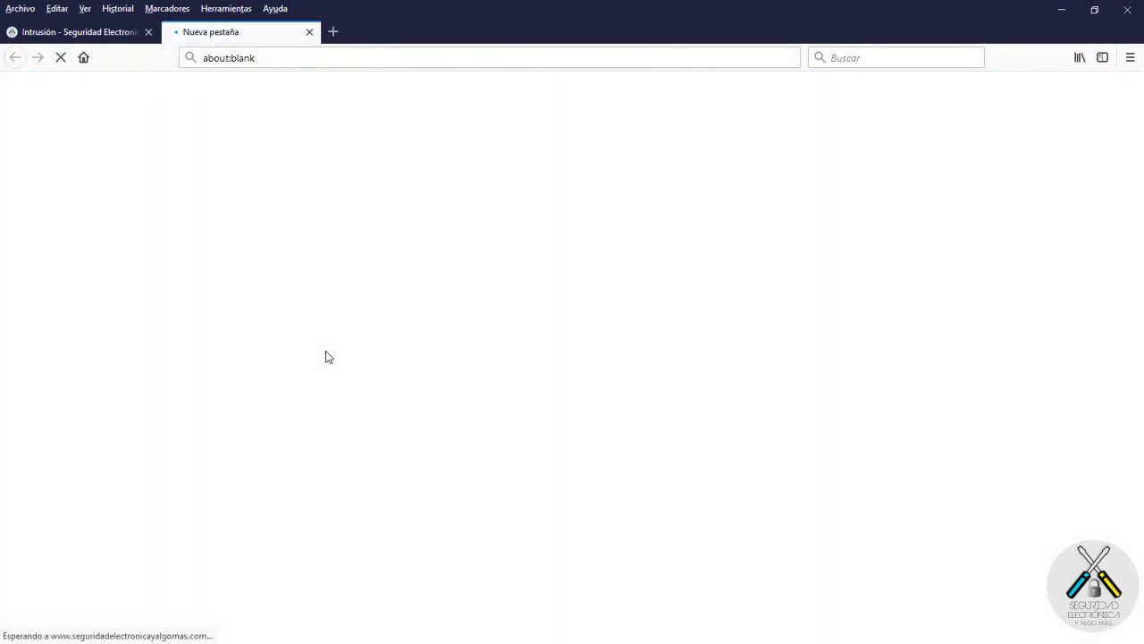
pyautogui.scroll(-3, 441, 330)
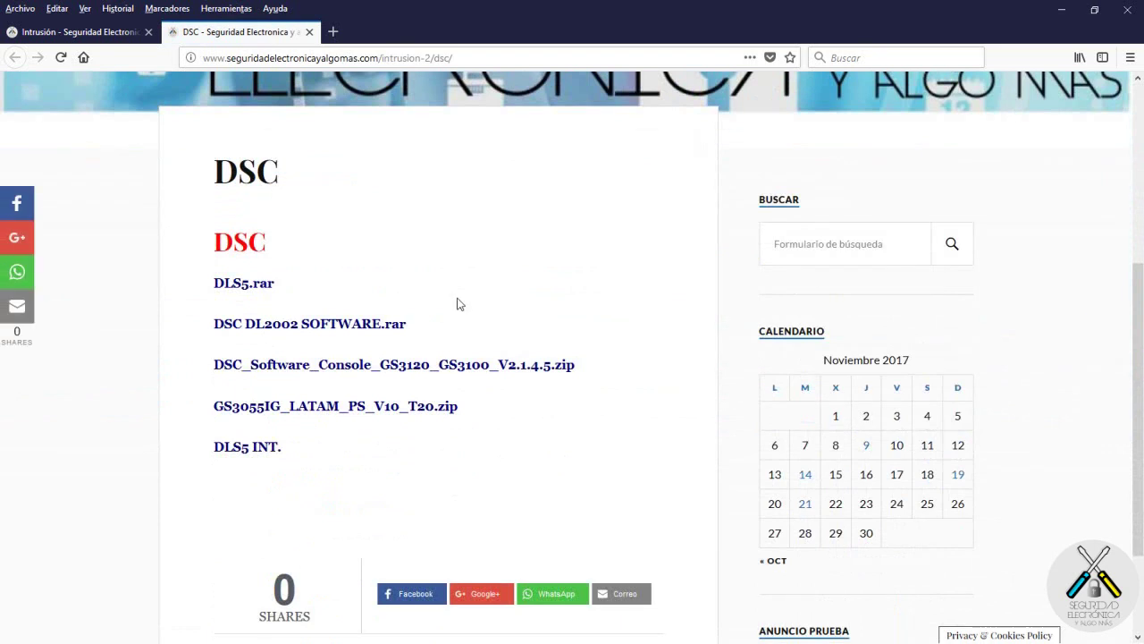
pyautogui.click(261, 455)
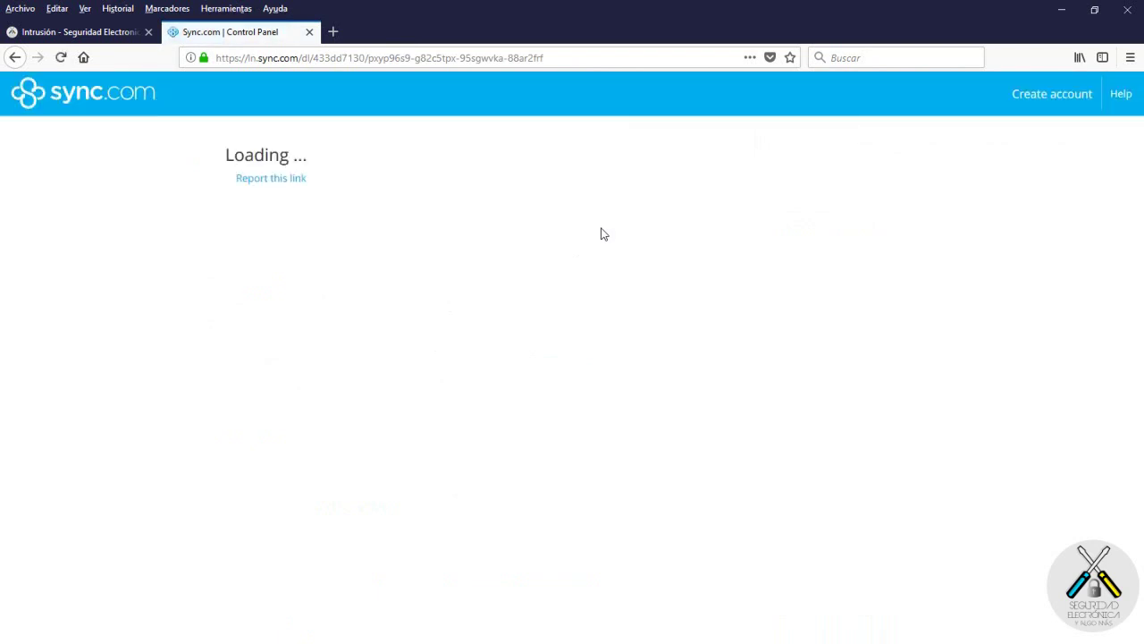
# - Download DLS5-INT 24-6-17.rar (132.1 MB) from Sync.com and save it to disk
pyautogui.click(877, 217)
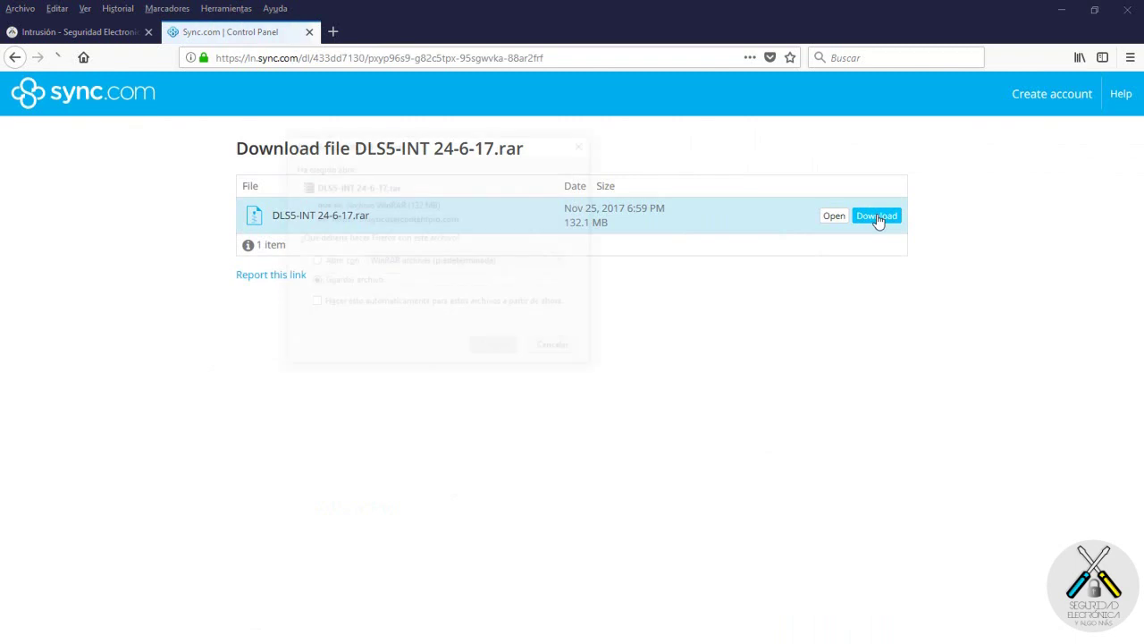
pyautogui.click(501, 348)
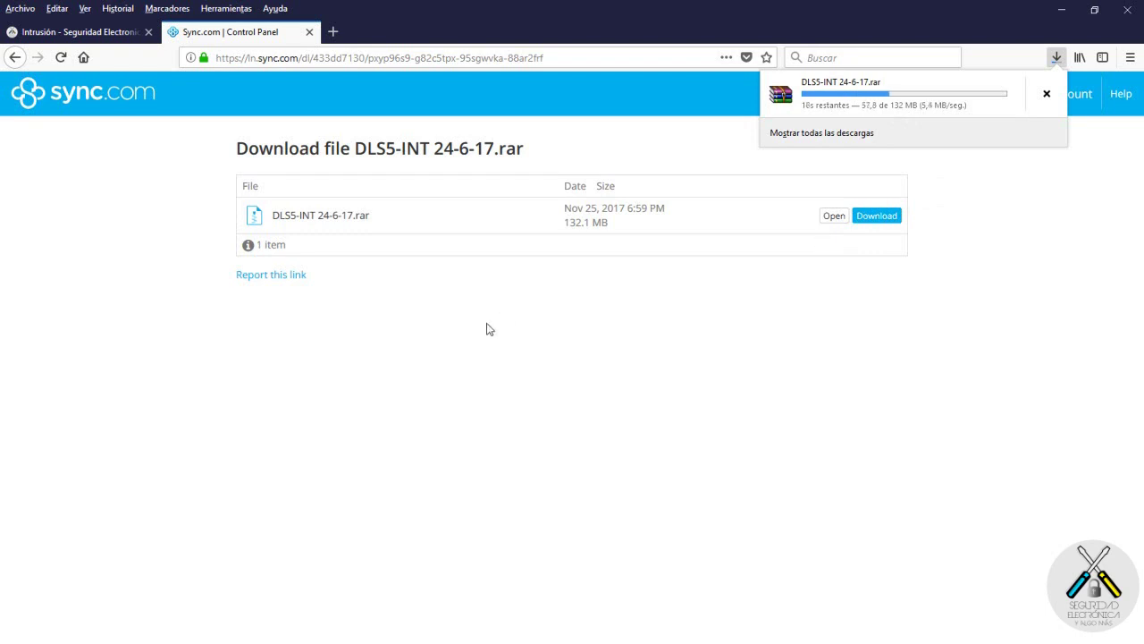
pyautogui.moveTo(313, 640)
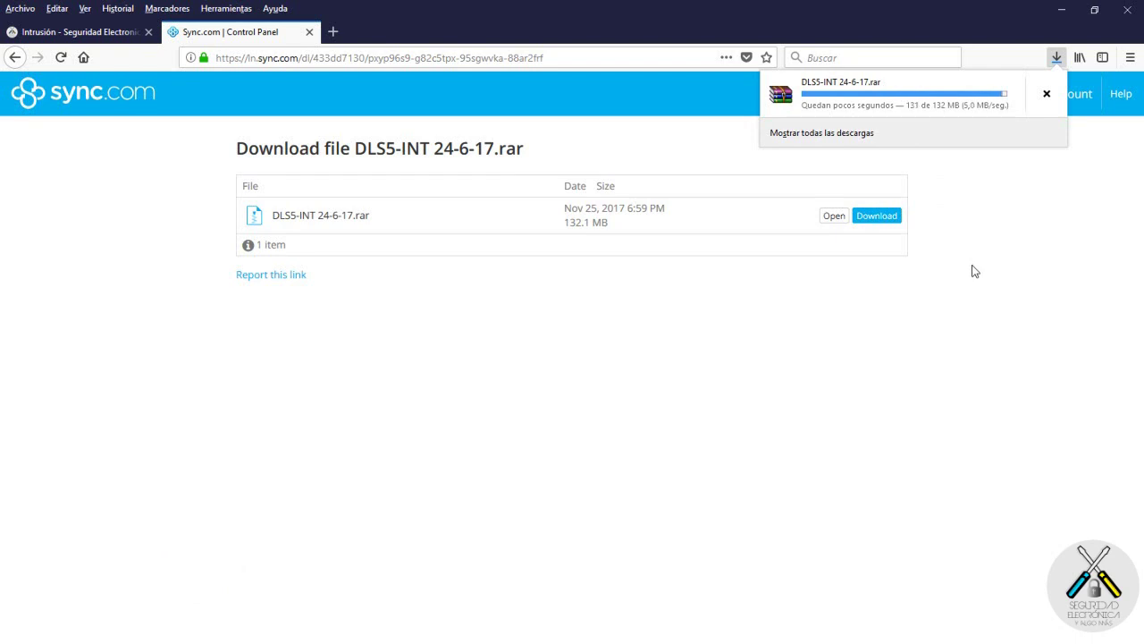
# - Cut the downloaded DLS5-INT 24-6-17 archive from its Descargas folder
pyautogui.rightClick(949, 93)
pyautogui.click(979, 103)
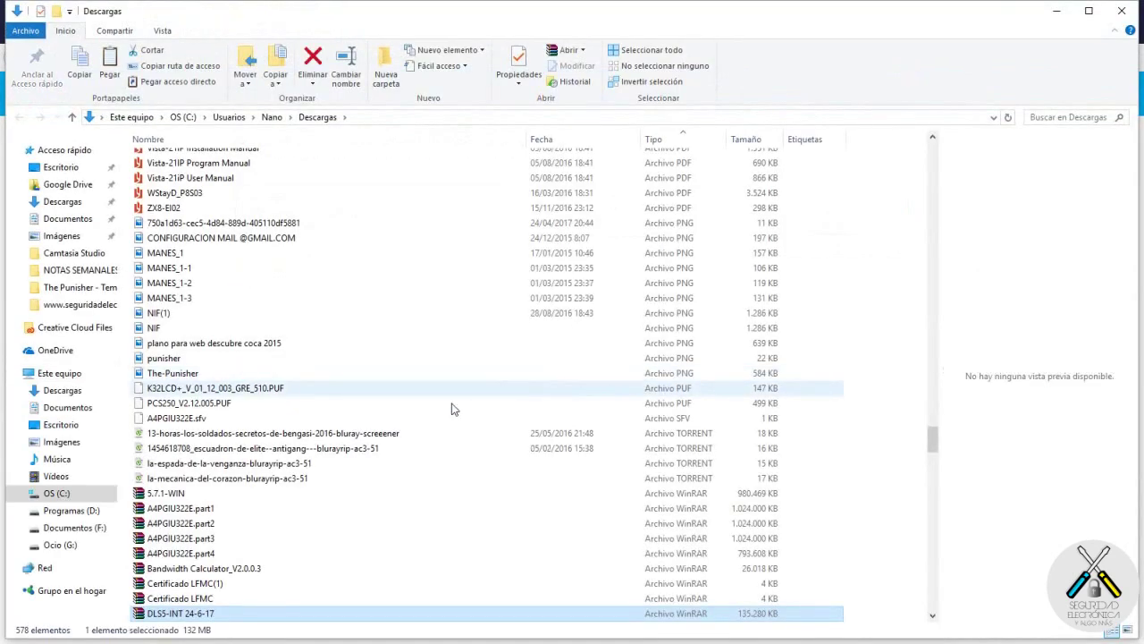
pyautogui.rightClick(209, 616)
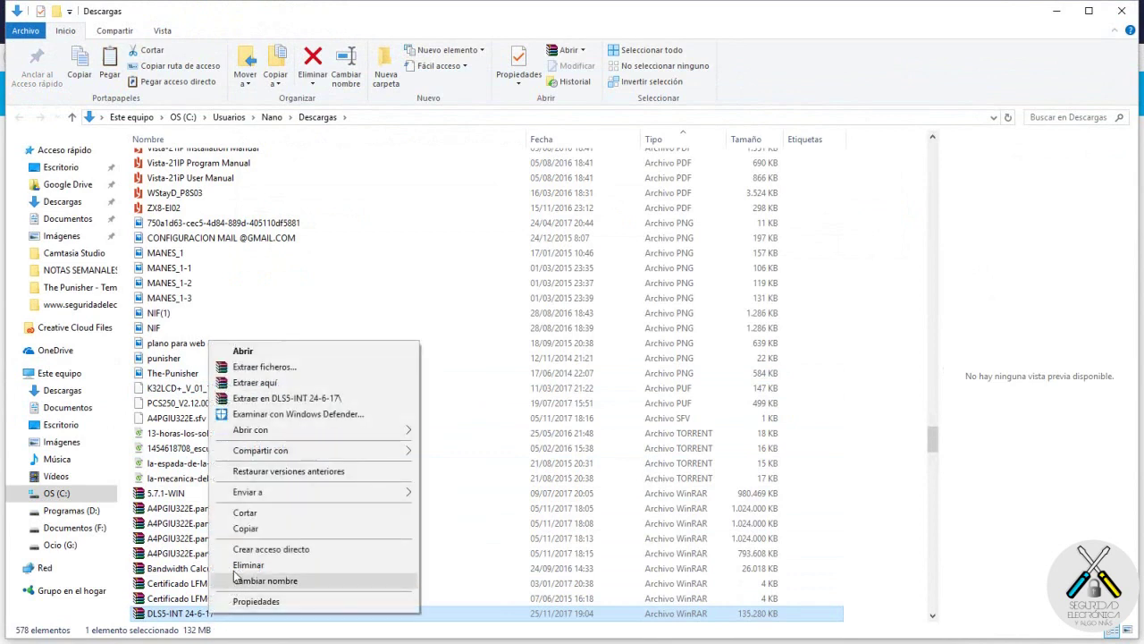
pyautogui.click(246, 515)
# - Paste the archive onto the desktop next to Calibre and open it
pyautogui.click(1056, 11)
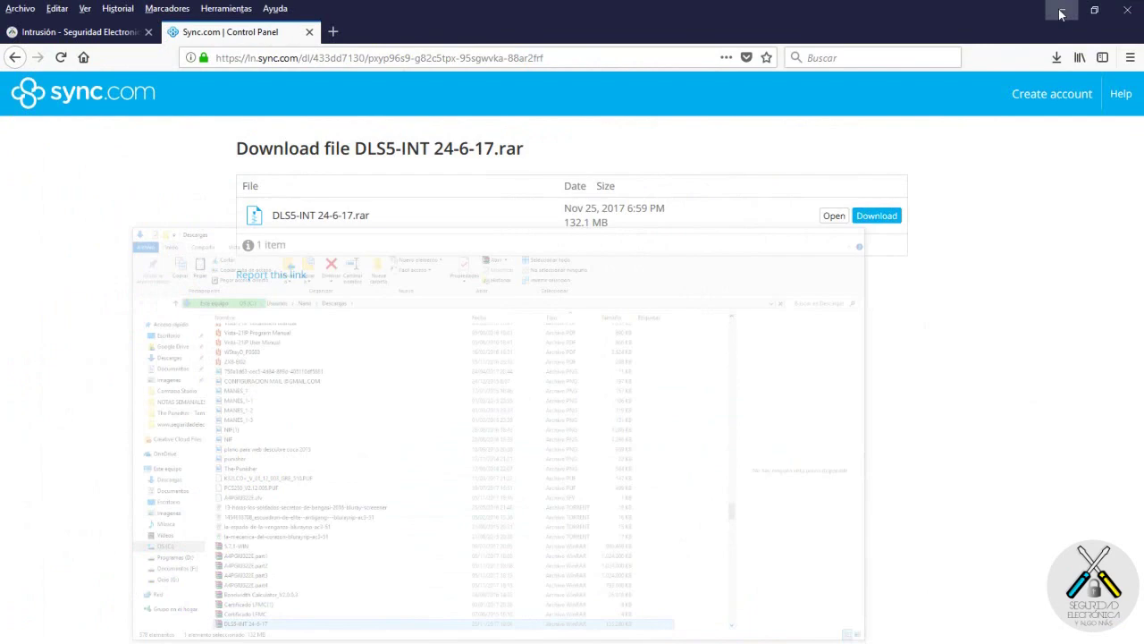
pyautogui.click(1061, 11)
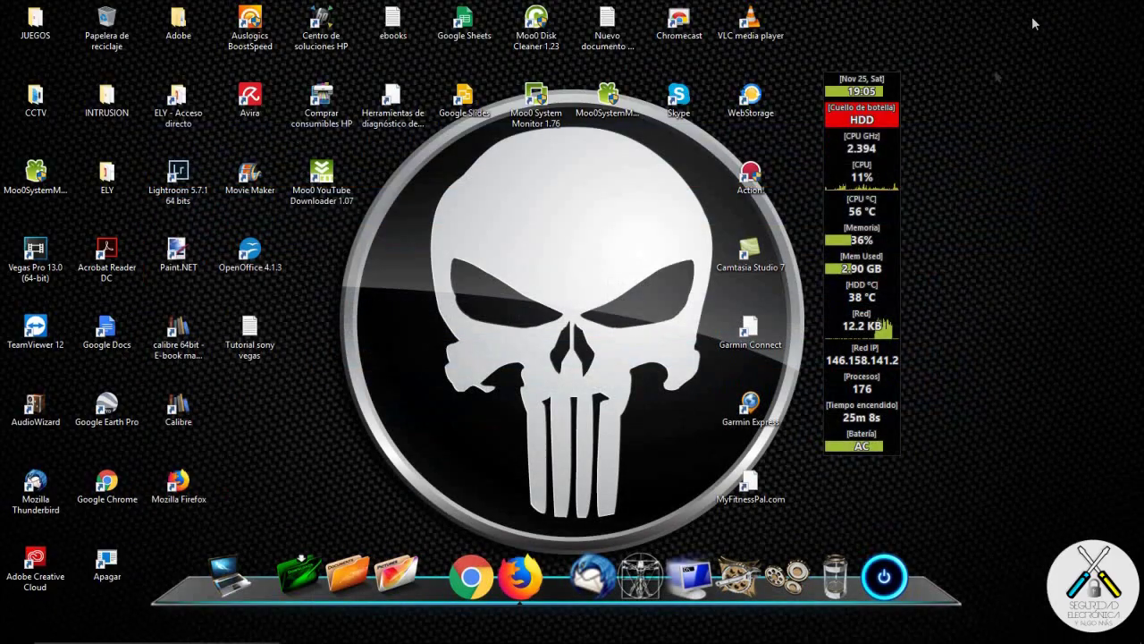
pyautogui.rightClick(333, 331)
pyautogui.click(367, 390)
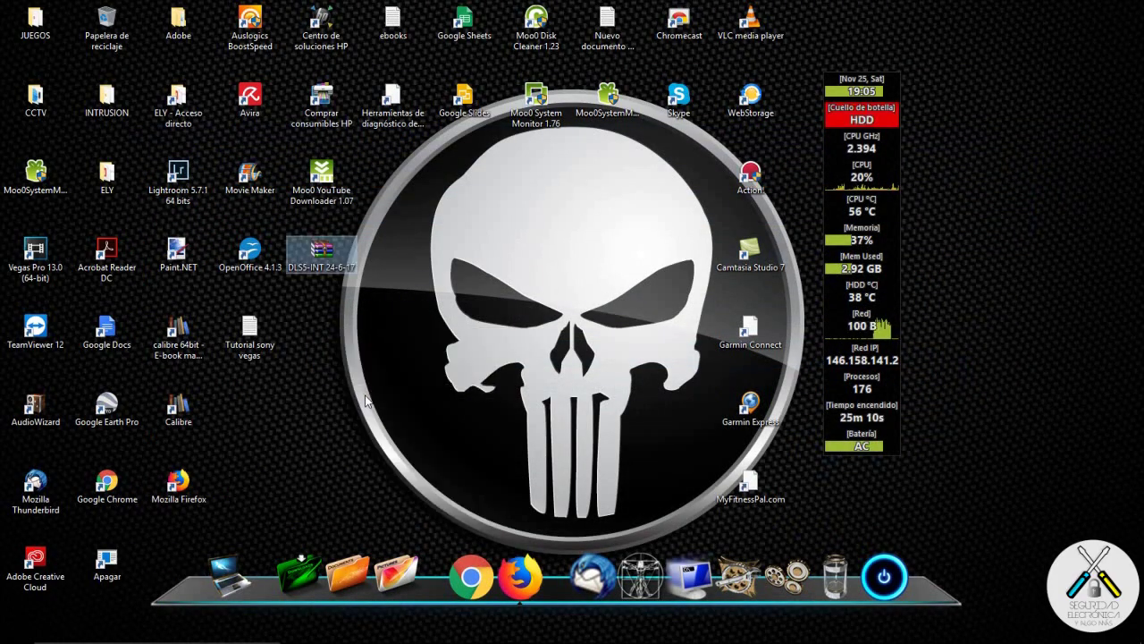
pyautogui.moveTo(326, 257); pyautogui.dragTo(256, 410)
pyautogui.doubleClick(254, 407)
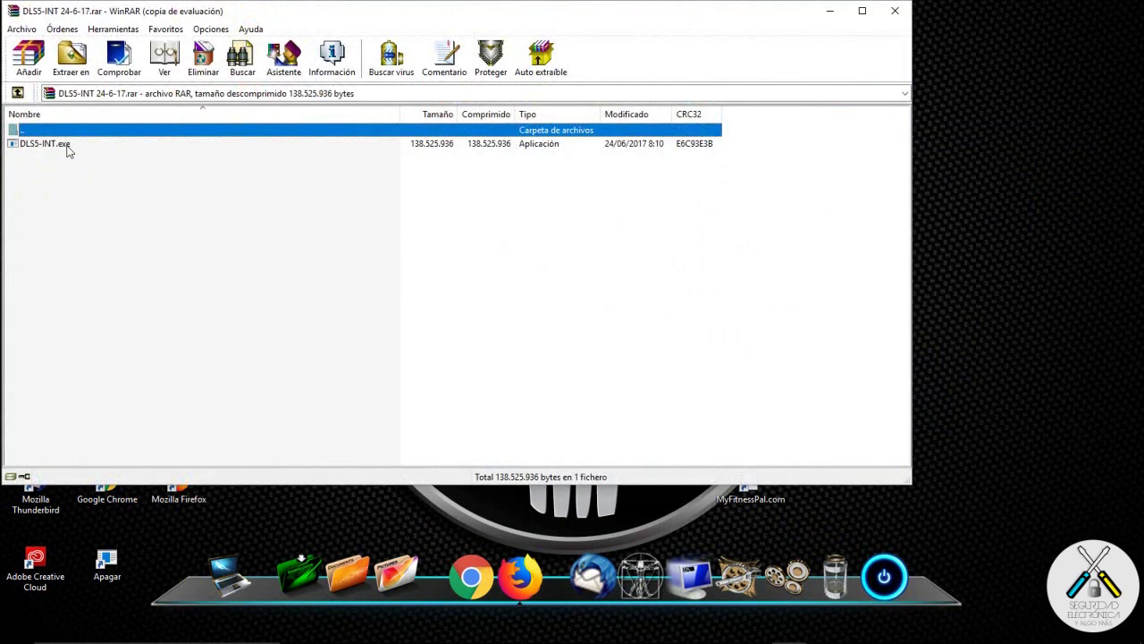
# - Extract DLS5-INT.exe into a DLS5-INT 24-6-17 desktop folder, then close WinRAR
pyautogui.click(67, 148)
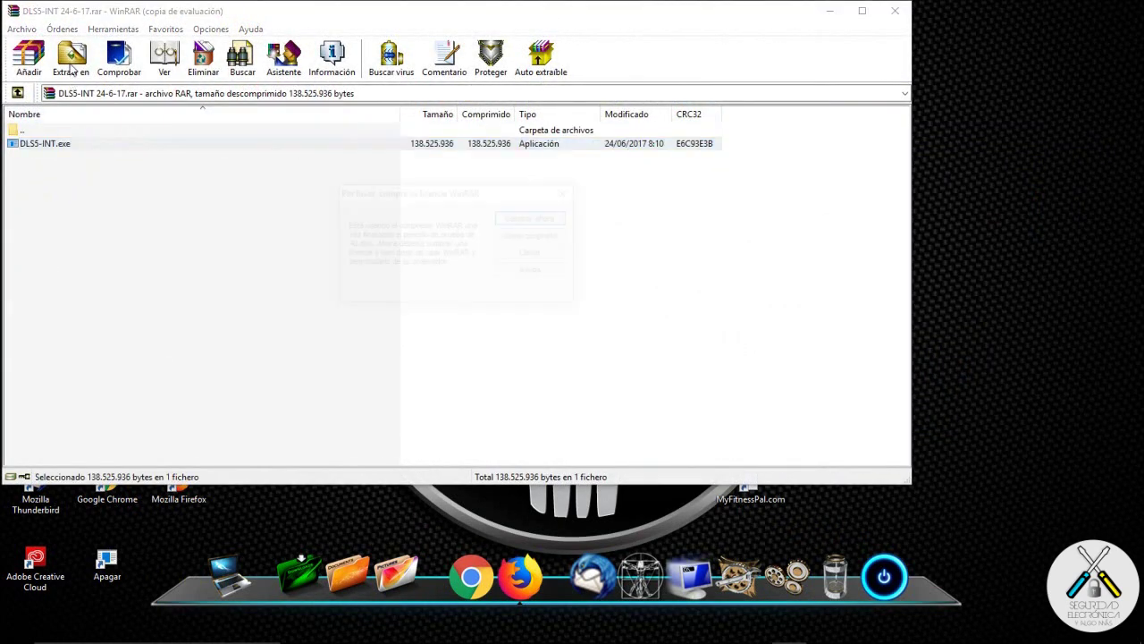
pyautogui.click(535, 264)
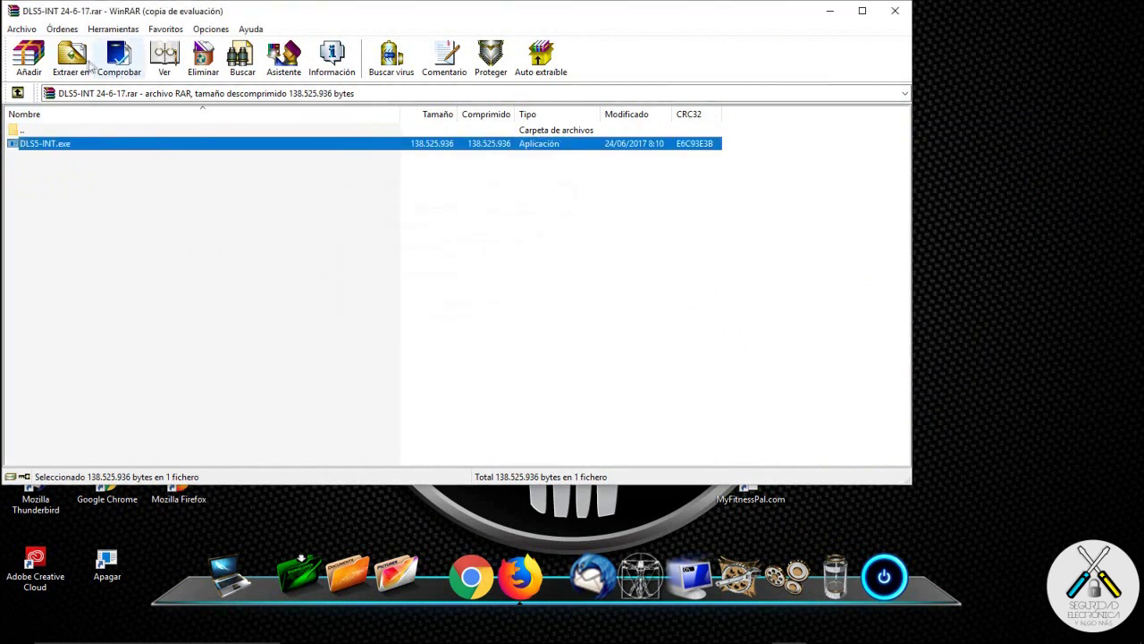
pyautogui.click(70, 58)
pyautogui.click(574, 445)
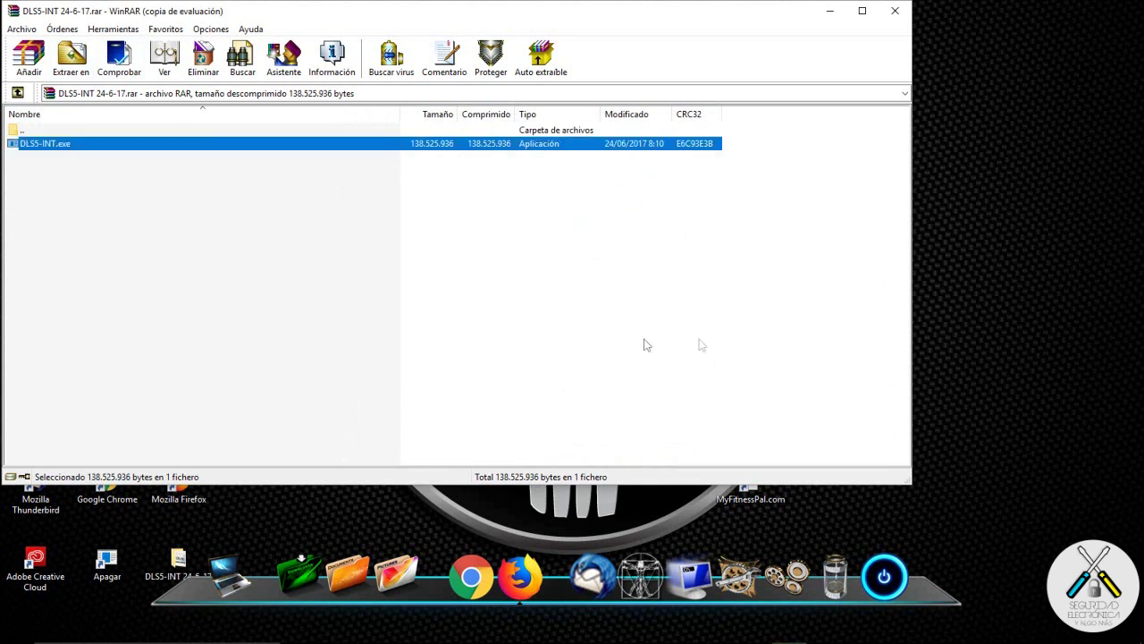
pyautogui.click(895, 11)
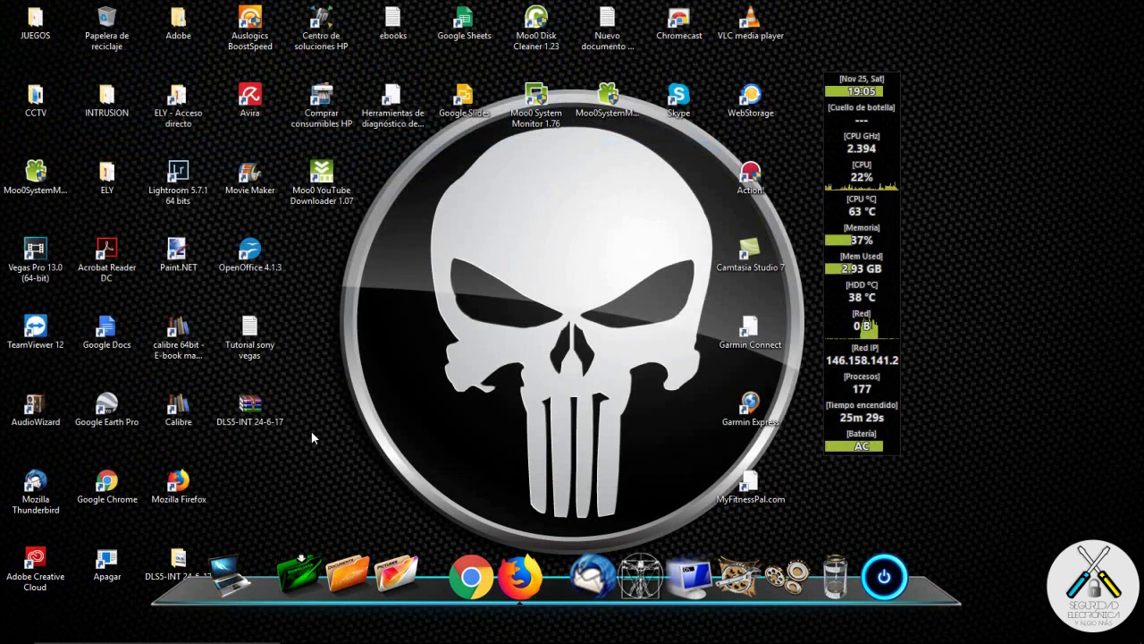
# - Place the extracted folder beside the archive, open it and run the DLS5-INT installer
pyautogui.moveTo(182, 558); pyautogui.dragTo(321, 407)
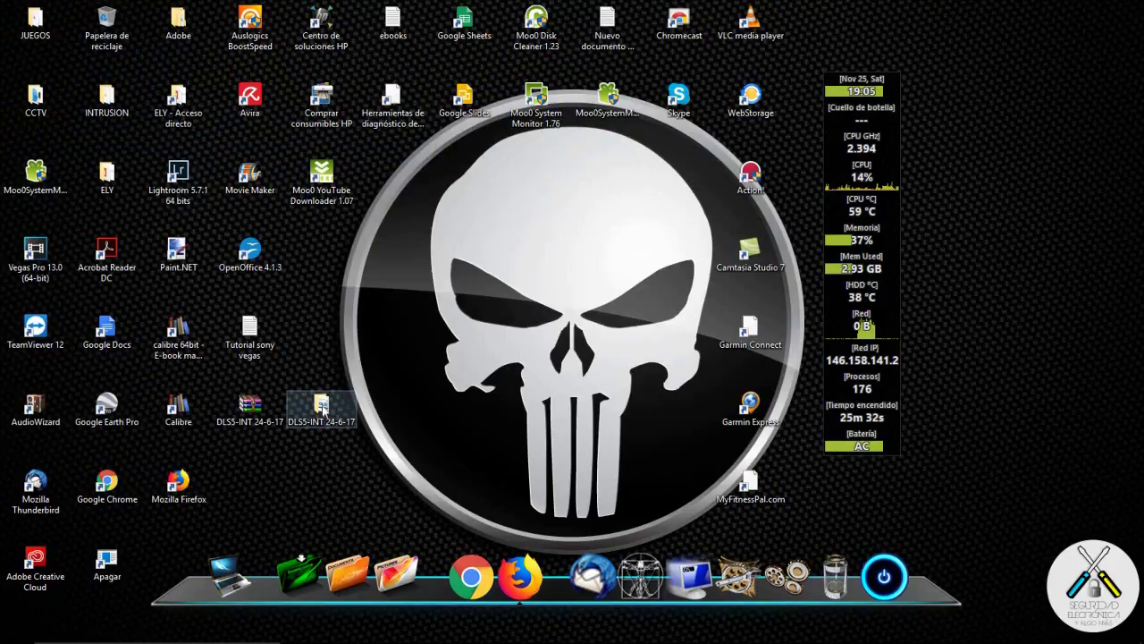
pyautogui.doubleClick(322, 406)
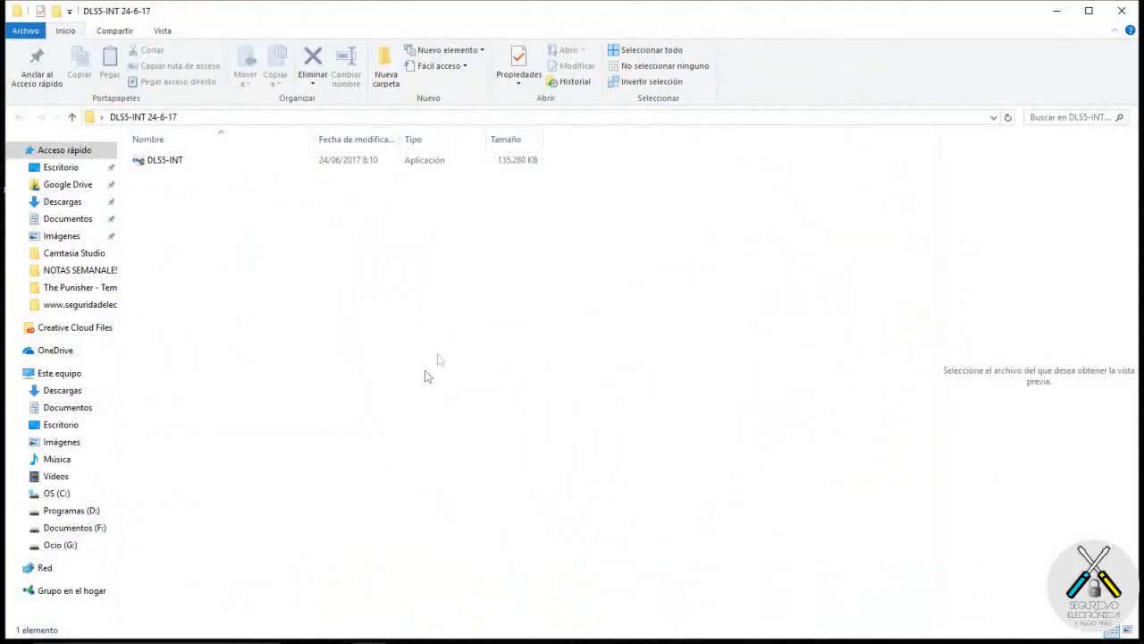
pyautogui.doubleClick(168, 161)
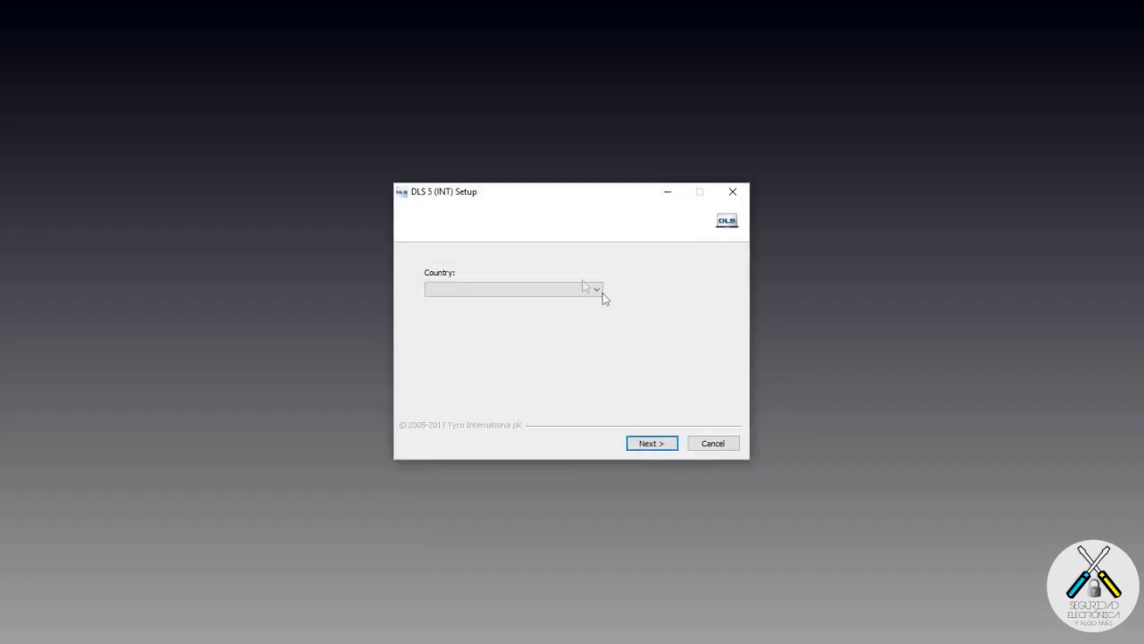
pyautogui.click(597, 289)
pyautogui.moveTo(598, 309); pyautogui.dragTo(606, 519)
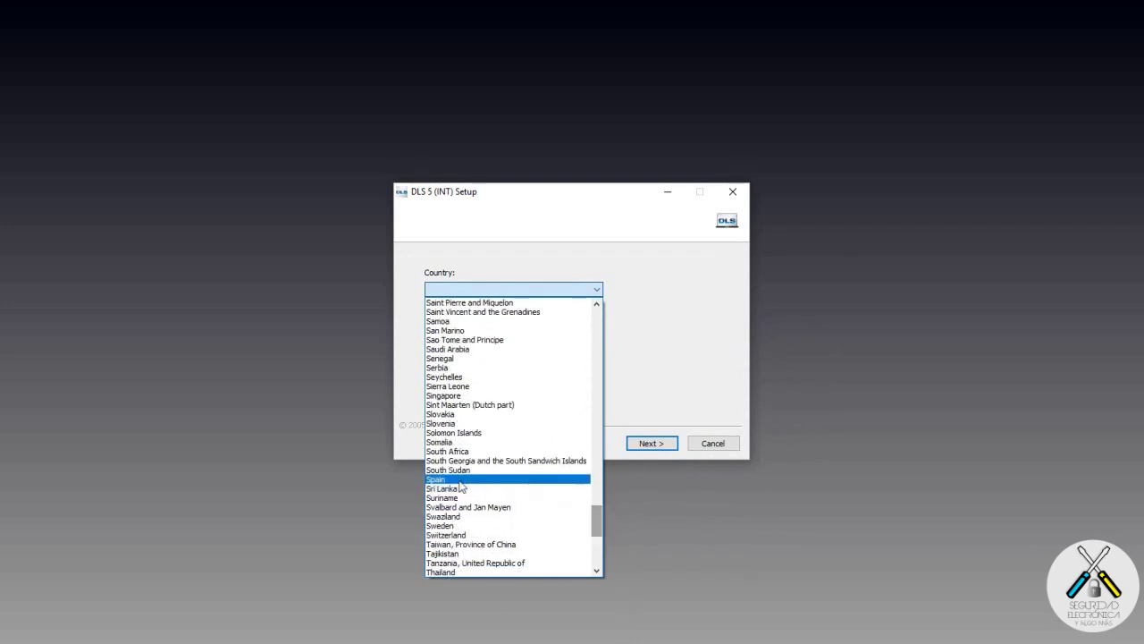
# - Choose Spain, accept the license and keep the DLS 5 (Standard) components
pyautogui.click(456, 474)
pyautogui.click(652, 442)
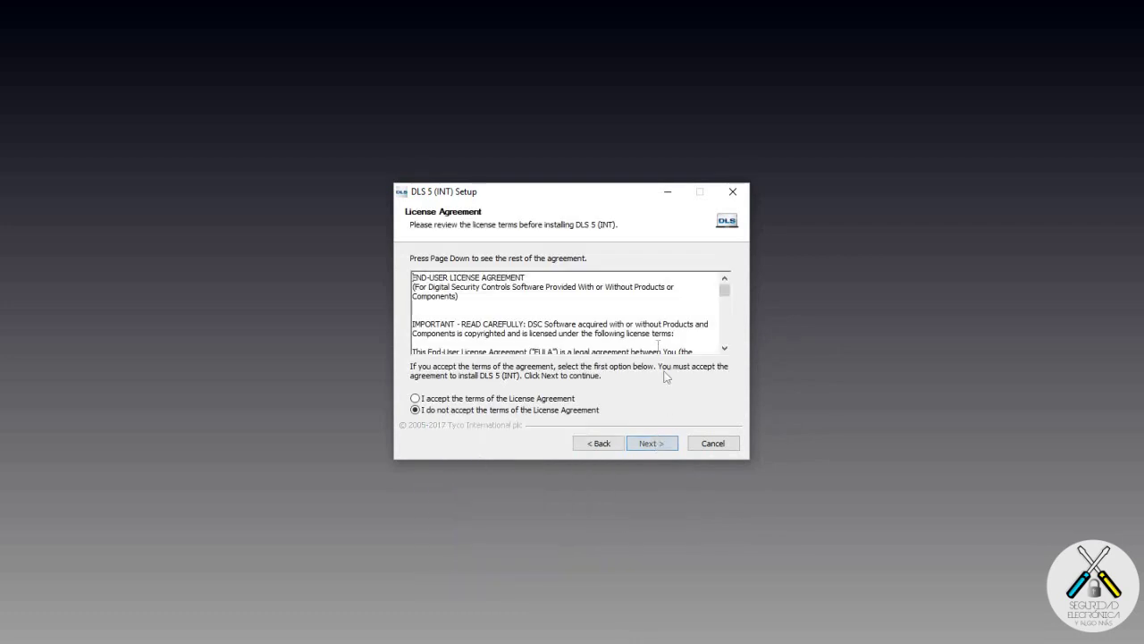
pyautogui.click(415, 398)
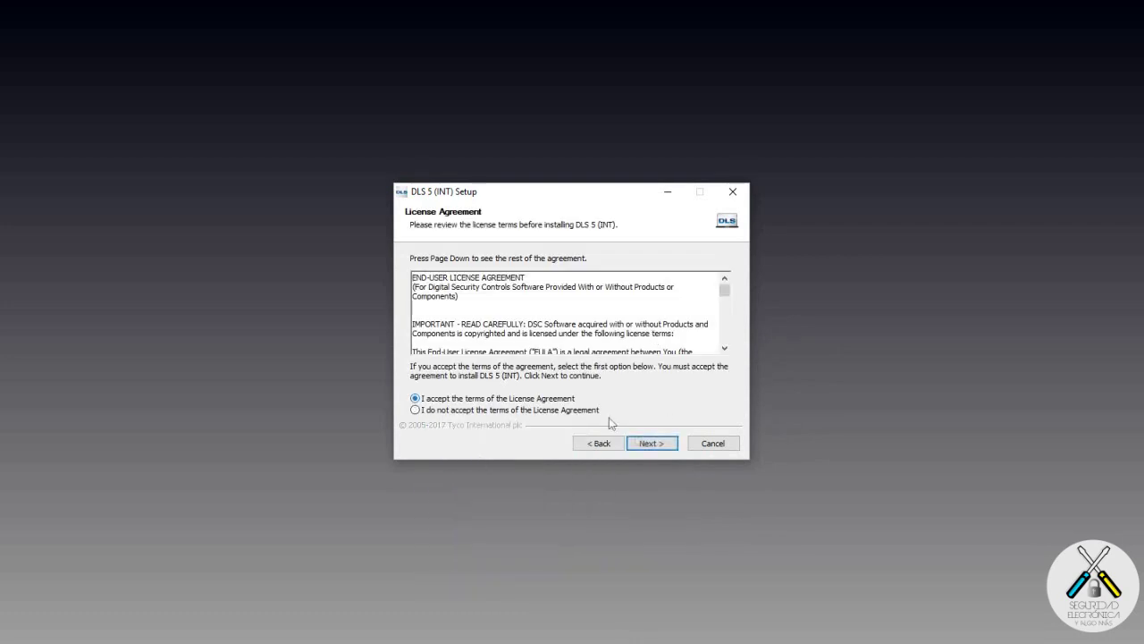
pyautogui.click(648, 446)
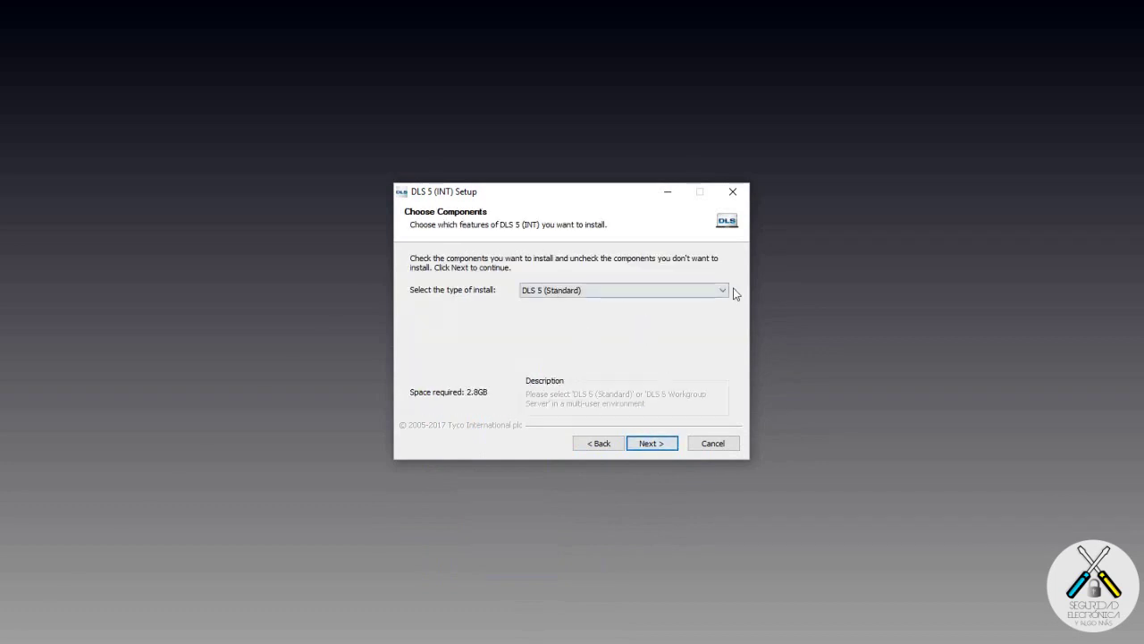
pyautogui.click(656, 445)
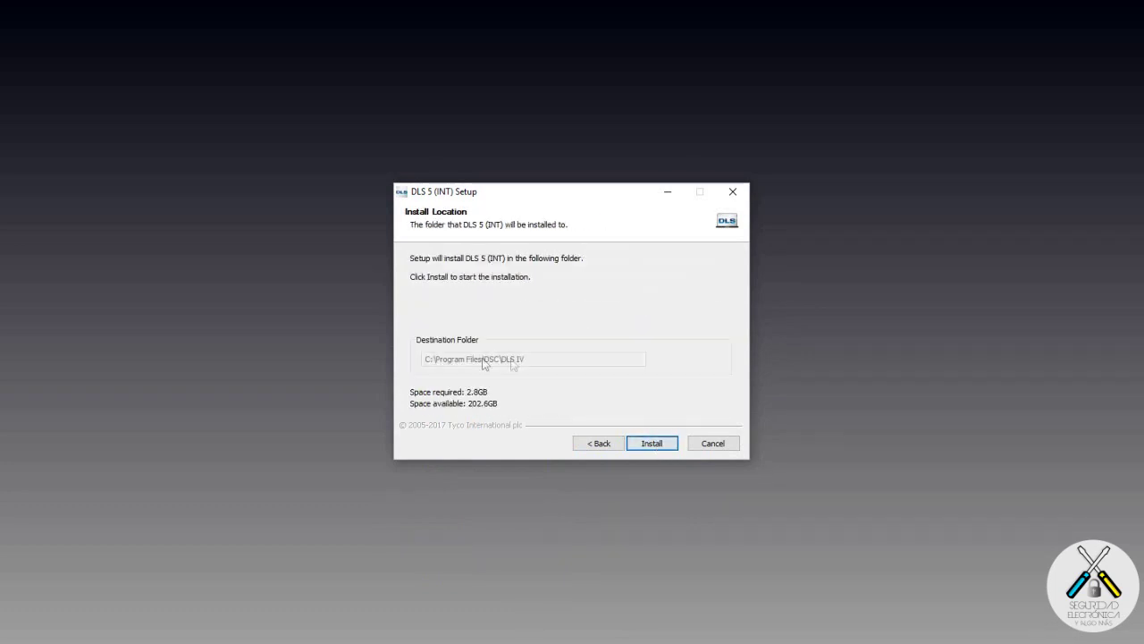
# - Install DLS 5 with its USB drivers and finish setup with Launch DLS 5 checked
pyautogui.click(653, 444)
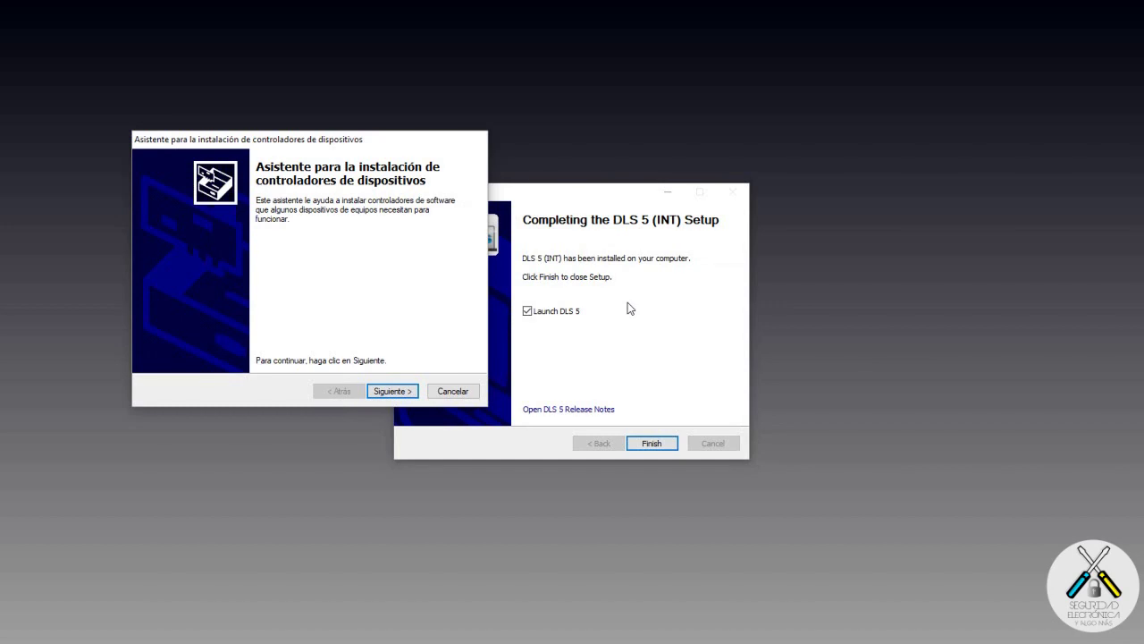
pyautogui.click(393, 391)
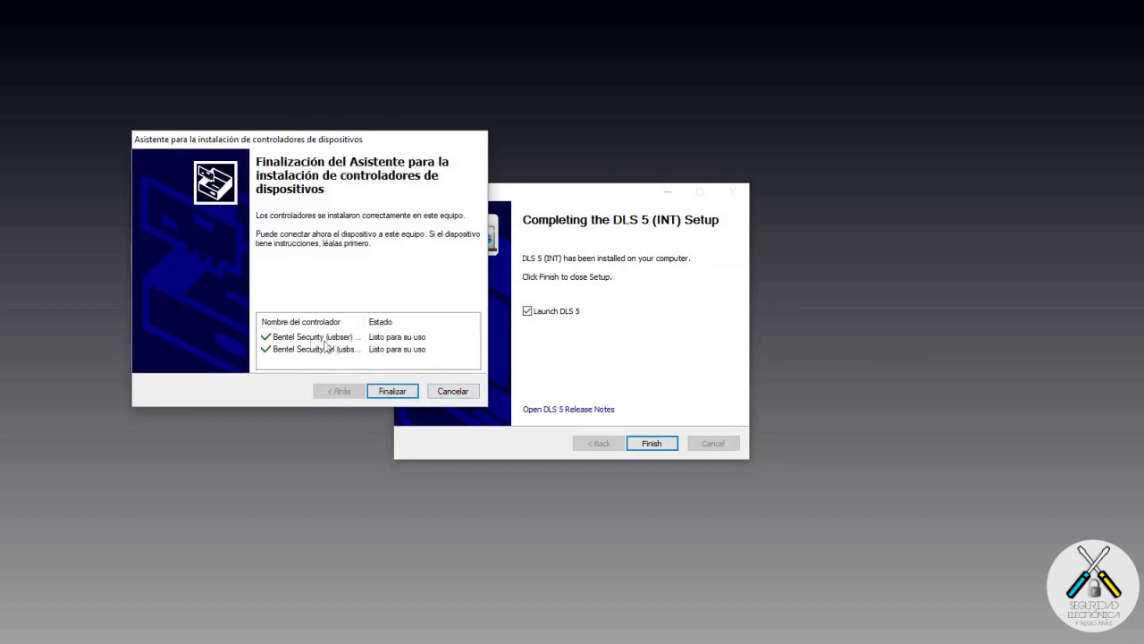
pyautogui.click(394, 391)
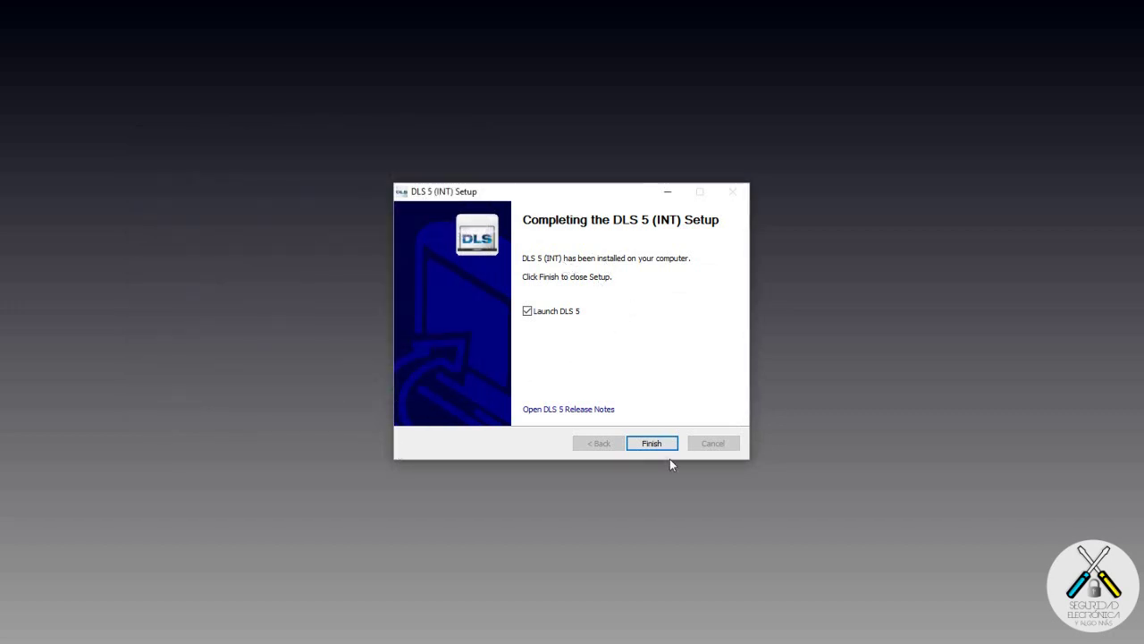
pyautogui.click(652, 443)
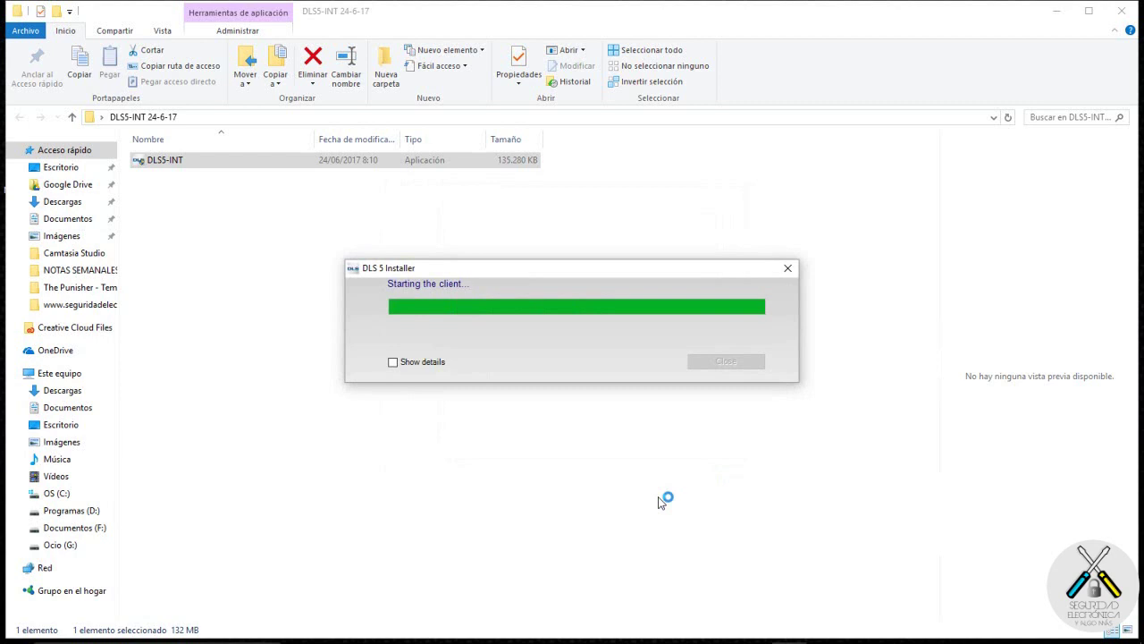
# - Launch DLS 5 from its desktop shortcut, dismiss the already-running warning, and log in with the admin password
pyautogui.click(1055, 13)
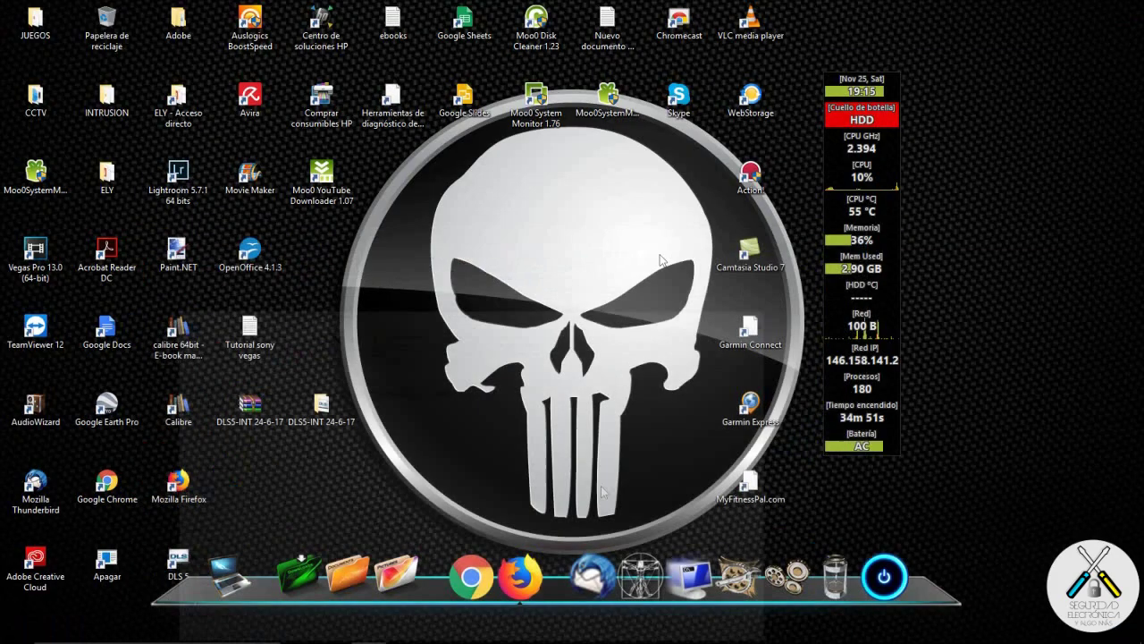
pyautogui.moveTo(178, 561); pyautogui.dragTo(324, 333)
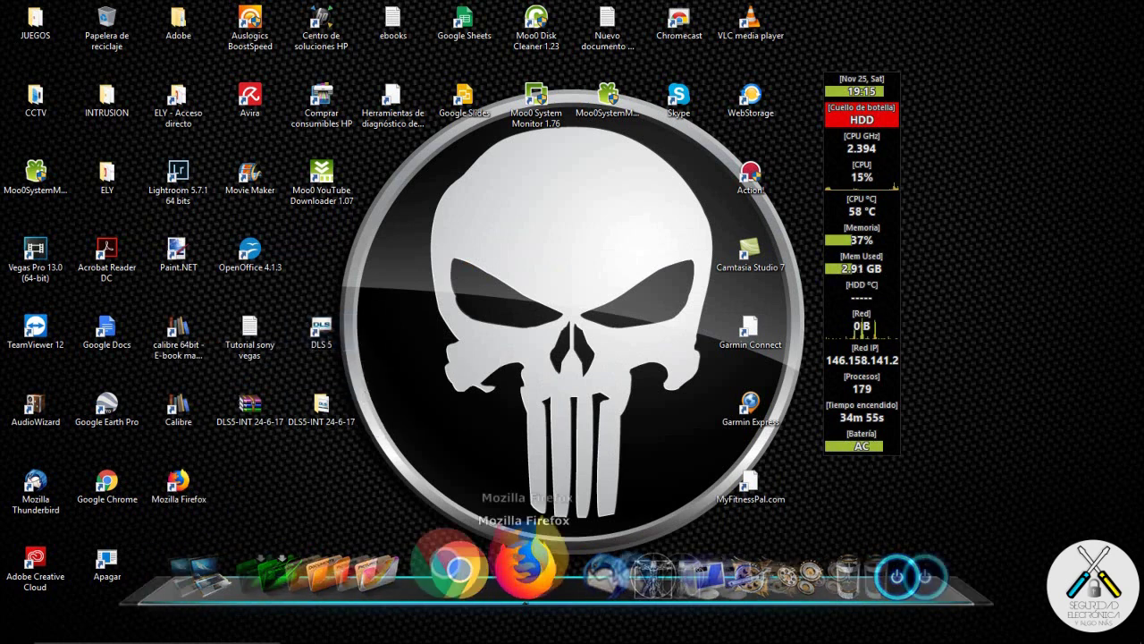
pyautogui.doubleClick(323, 332)
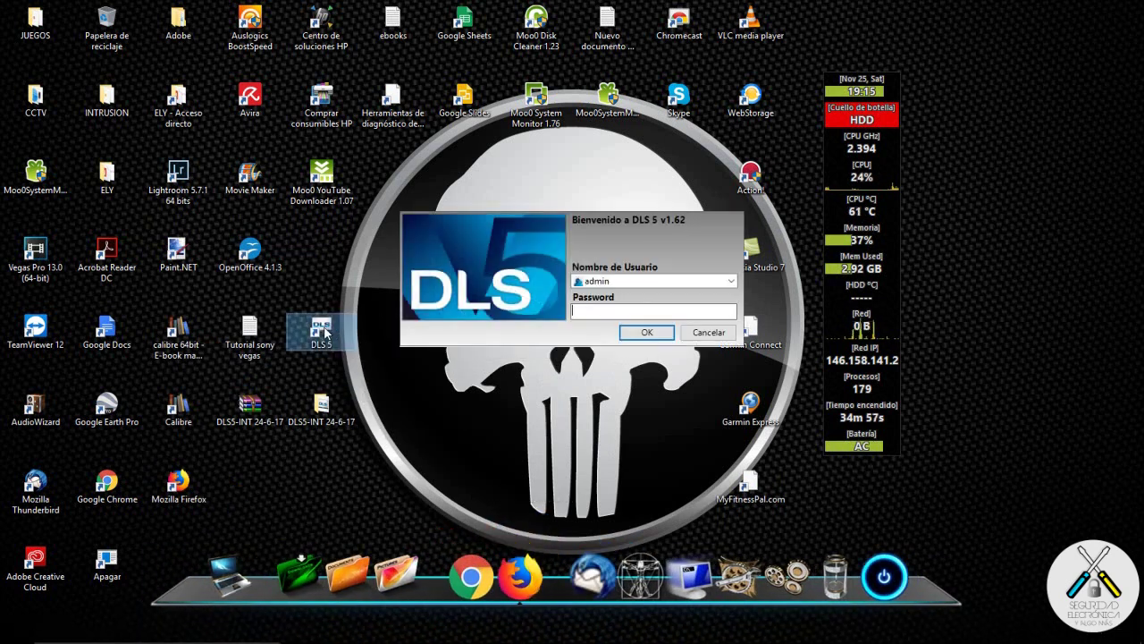
pyautogui.doubleClick(323, 333)
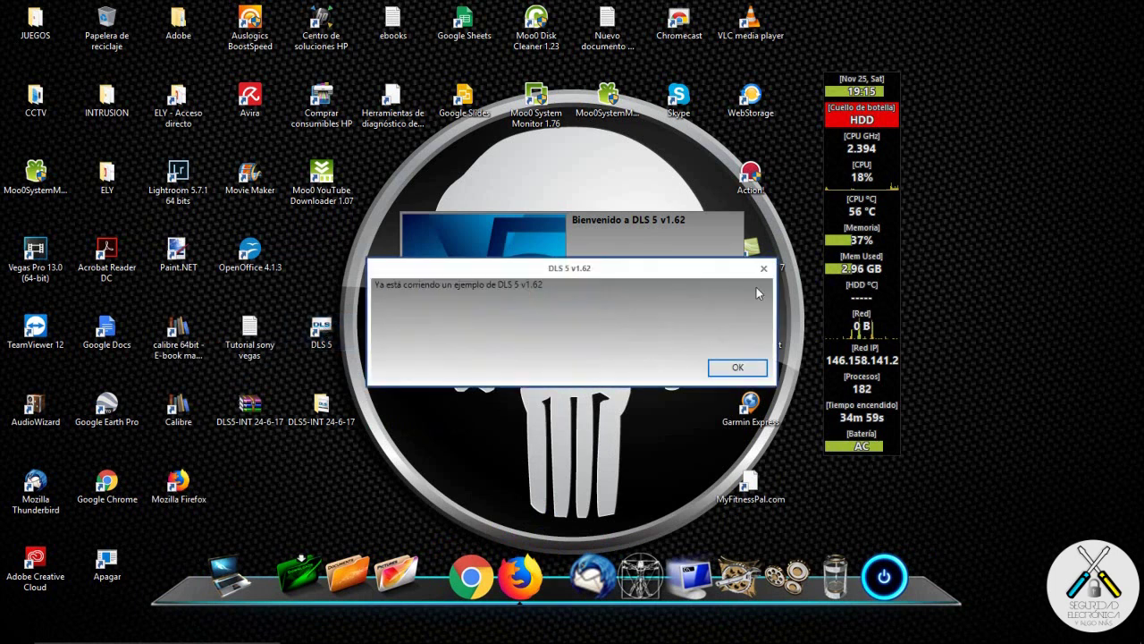
pyautogui.click(764, 267)
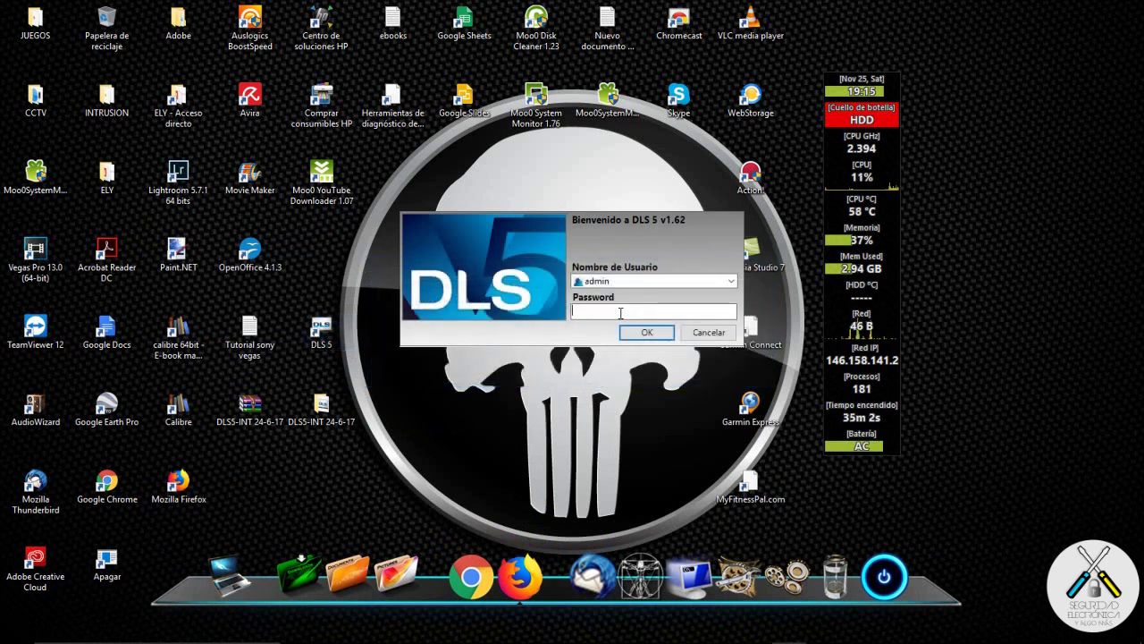
pyautogui.click(621, 312)
pyautogui.write('**')
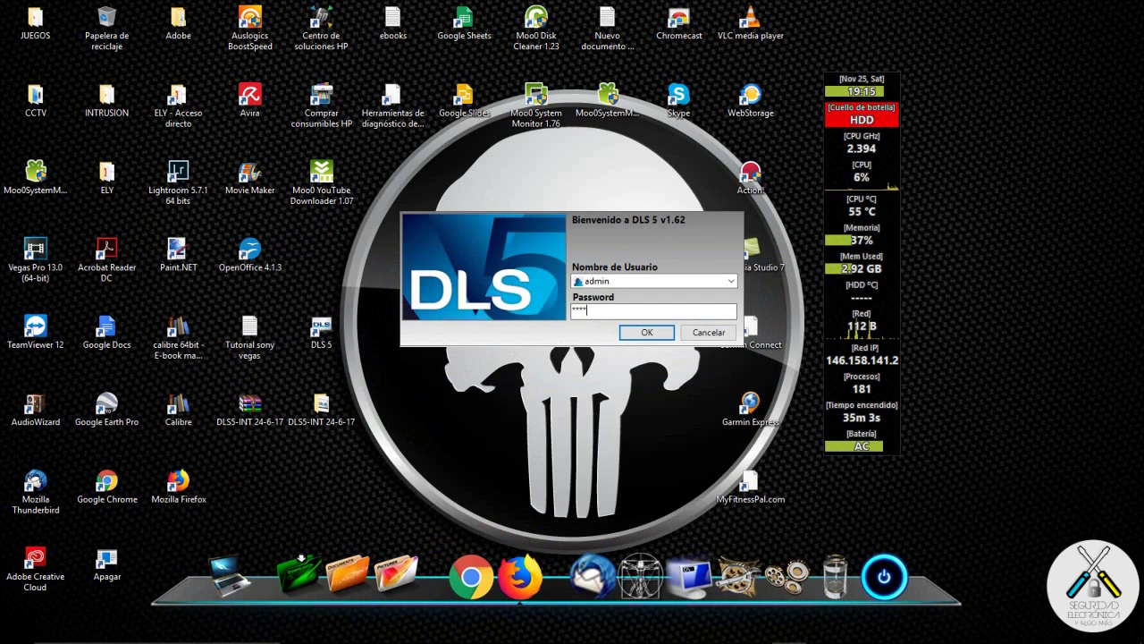
pyautogui.click(645, 335)
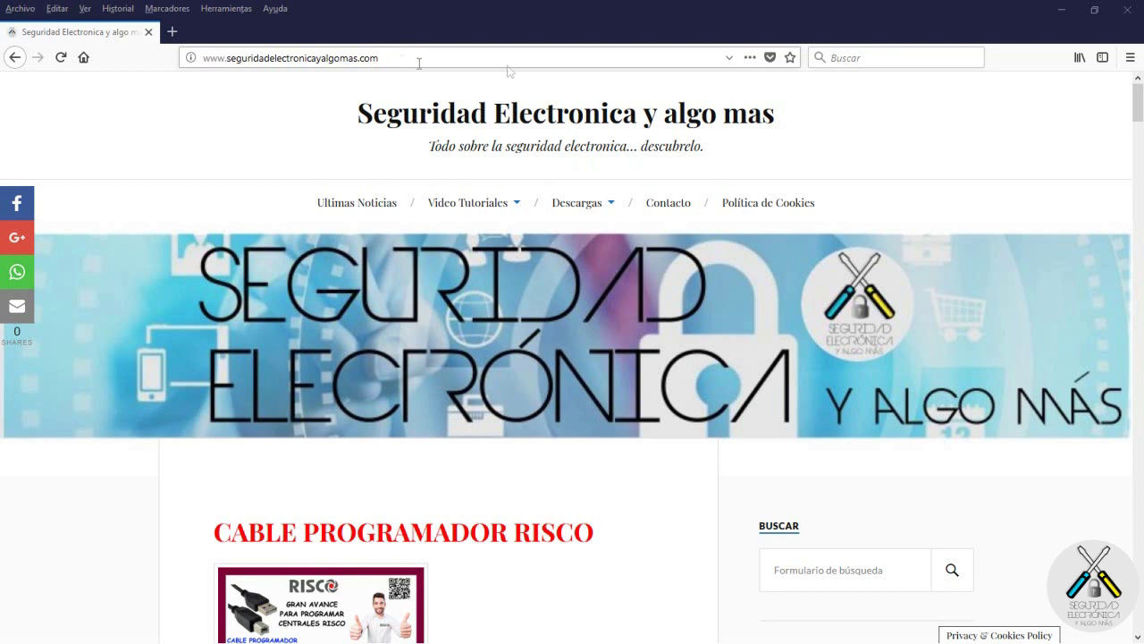
# - Navigate Descargas > Software > Intrusión and open the DSC downloads page in a new tab
pyautogui.moveTo(579, 213)
pyautogui.moveTo(588, 249)
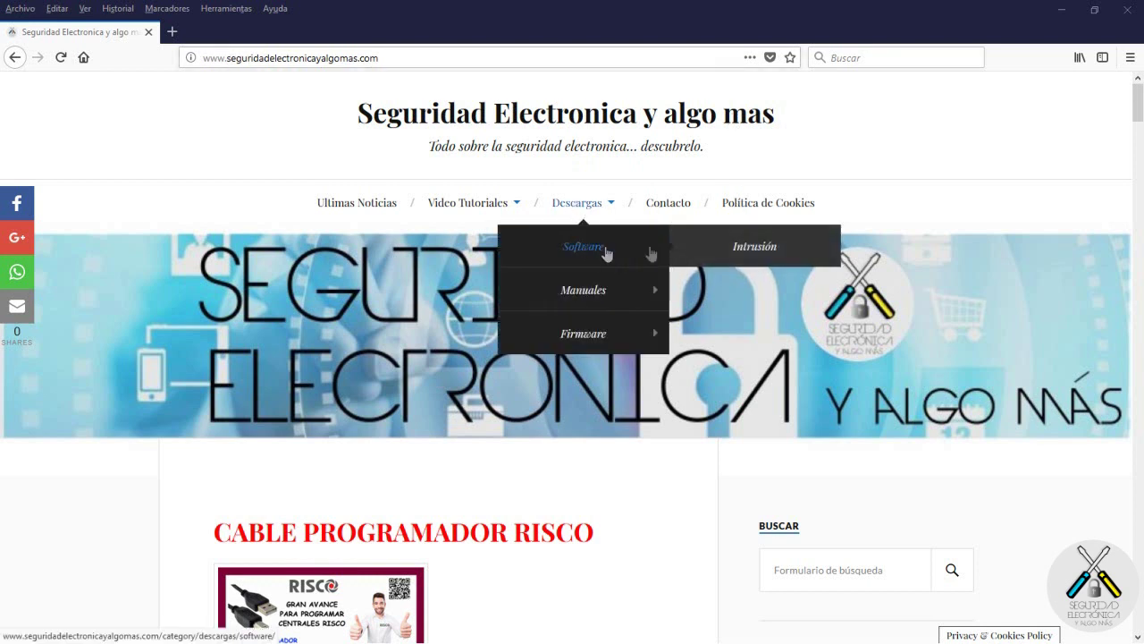
pyautogui.click(749, 250)
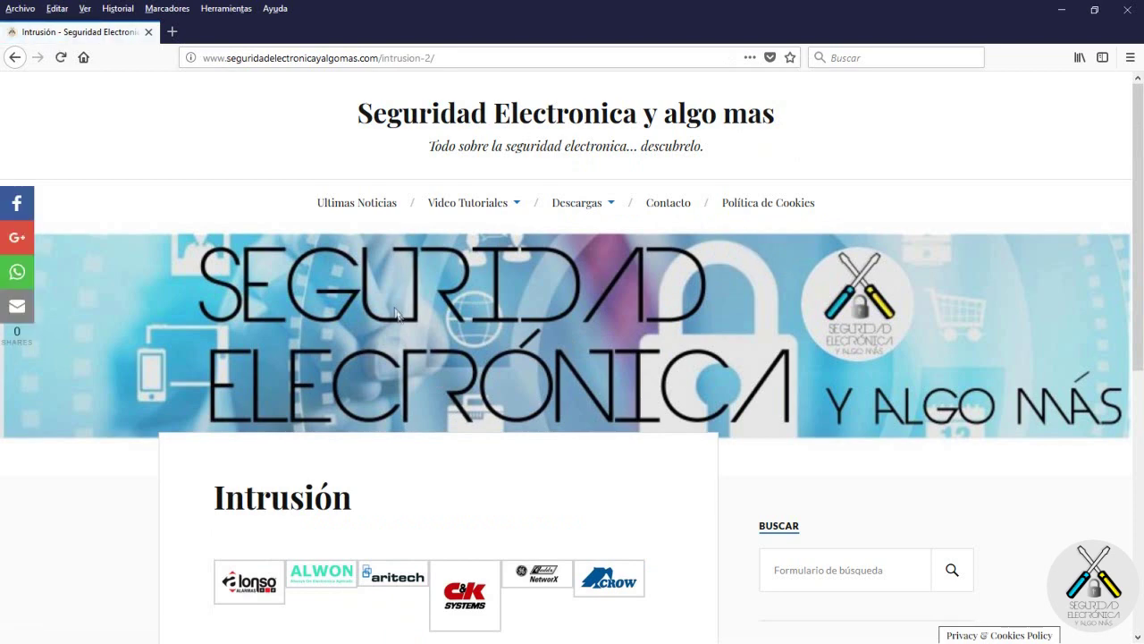
pyautogui.scroll(-5, 397, 313)
pyautogui.click(332, 357)
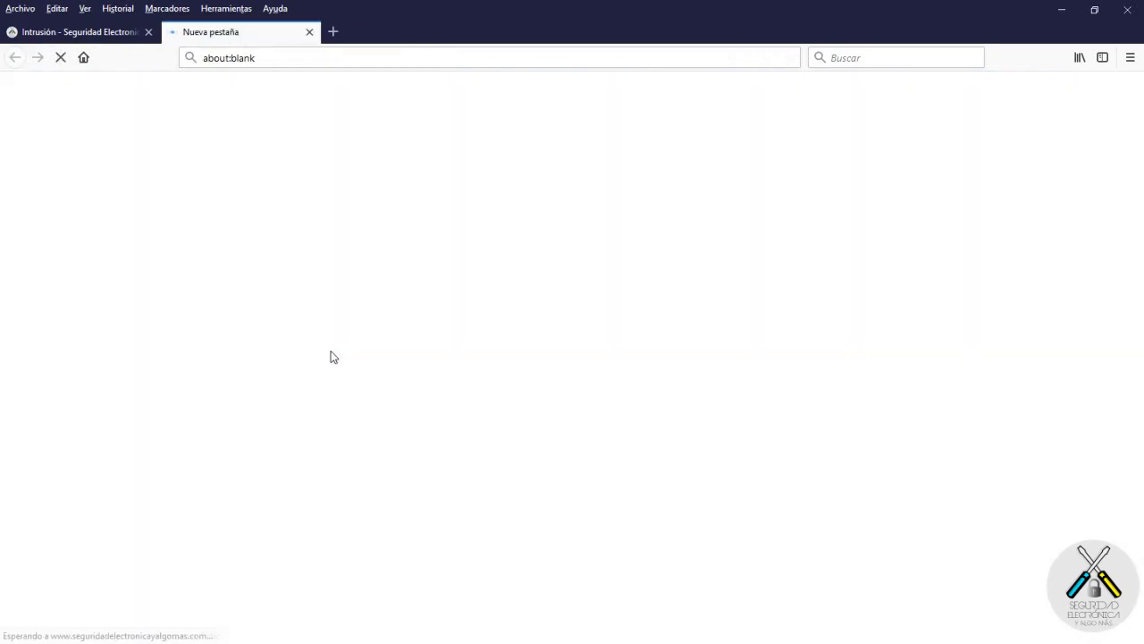
pyautogui.scroll(-2, 554, 354)
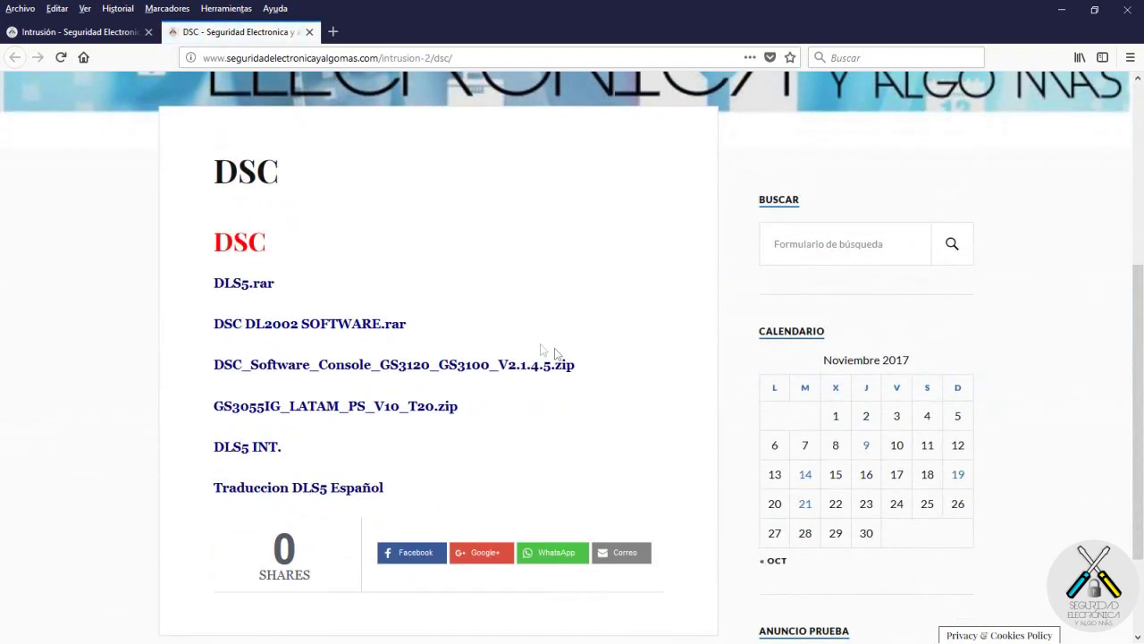
# - Download Español IV.dscTrans via the Traduccion DLS5 Español link and save it
pyautogui.click(290, 494)
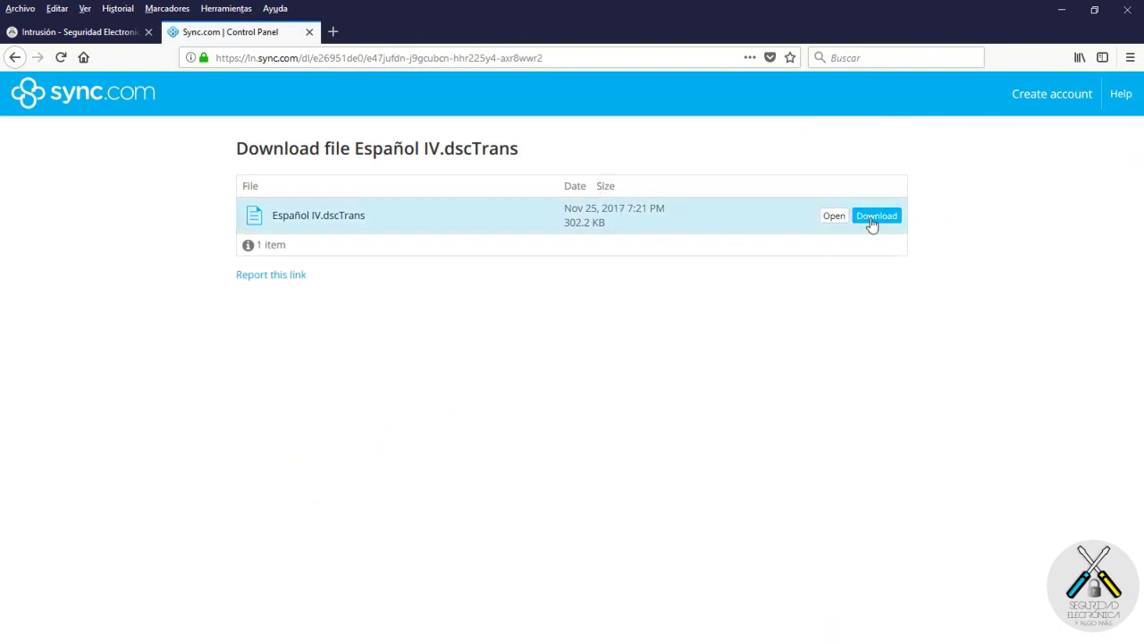
pyautogui.click(872, 219)
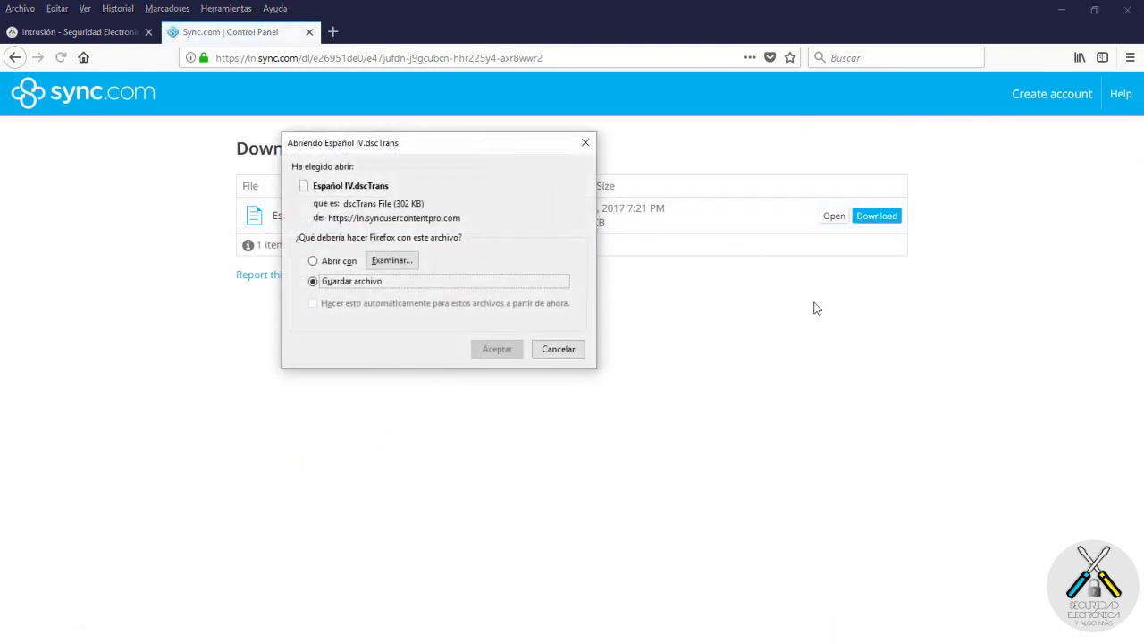
pyautogui.click(494, 349)
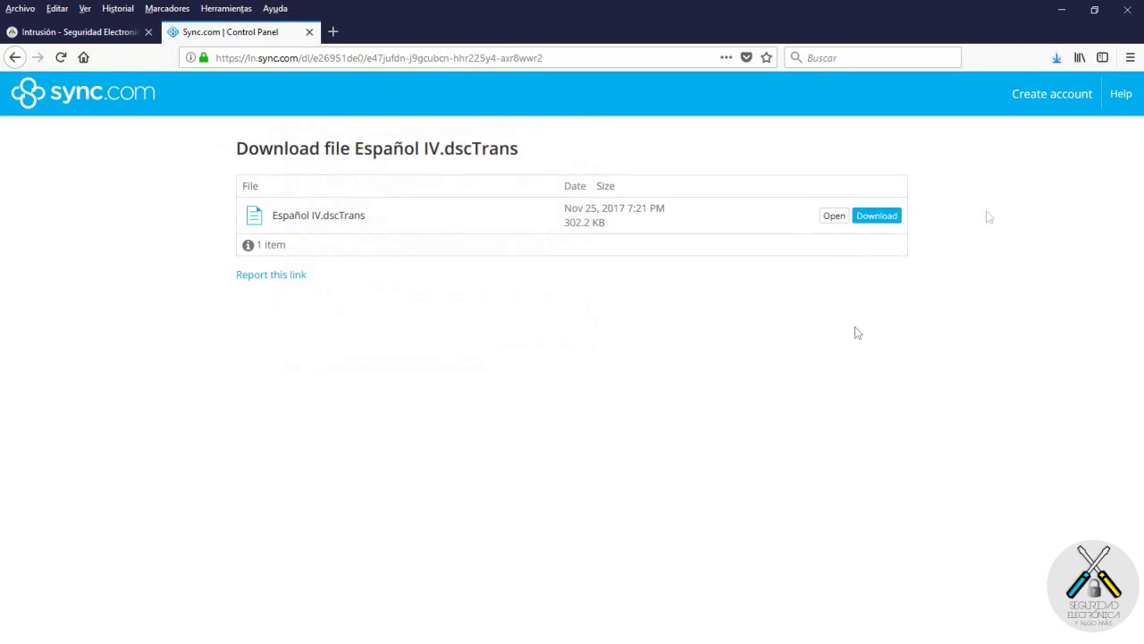
pyautogui.click(1058, 56)
pyautogui.rightClick(944, 100)
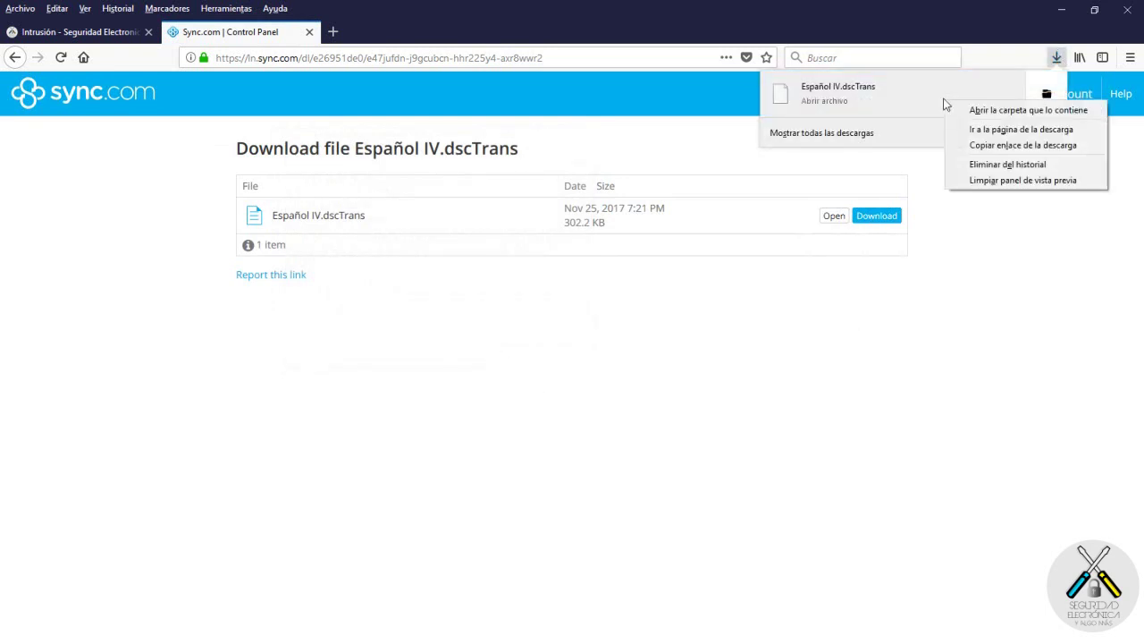
# - Cut Español IV.dscTrans from the Descargas folder
pyautogui.click(966, 111)
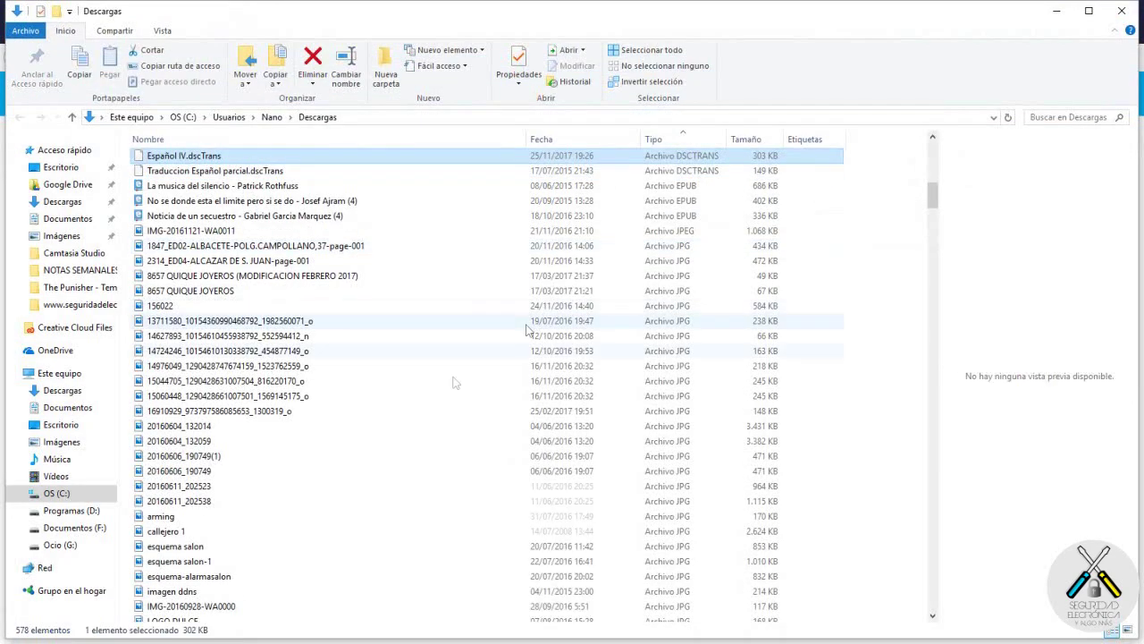
pyautogui.rightClick(211, 161)
pyautogui.click(245, 330)
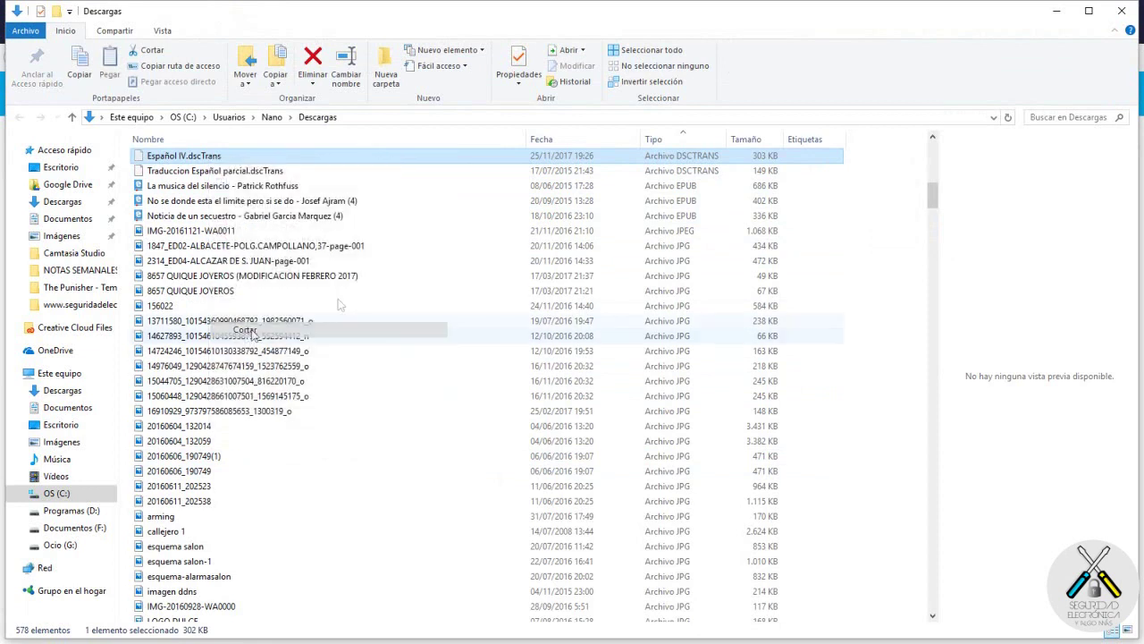
# - Paste the translation file onto the desktop and shift its icon one spot left
pyautogui.click(1057, 11)
pyautogui.click(1058, 10)
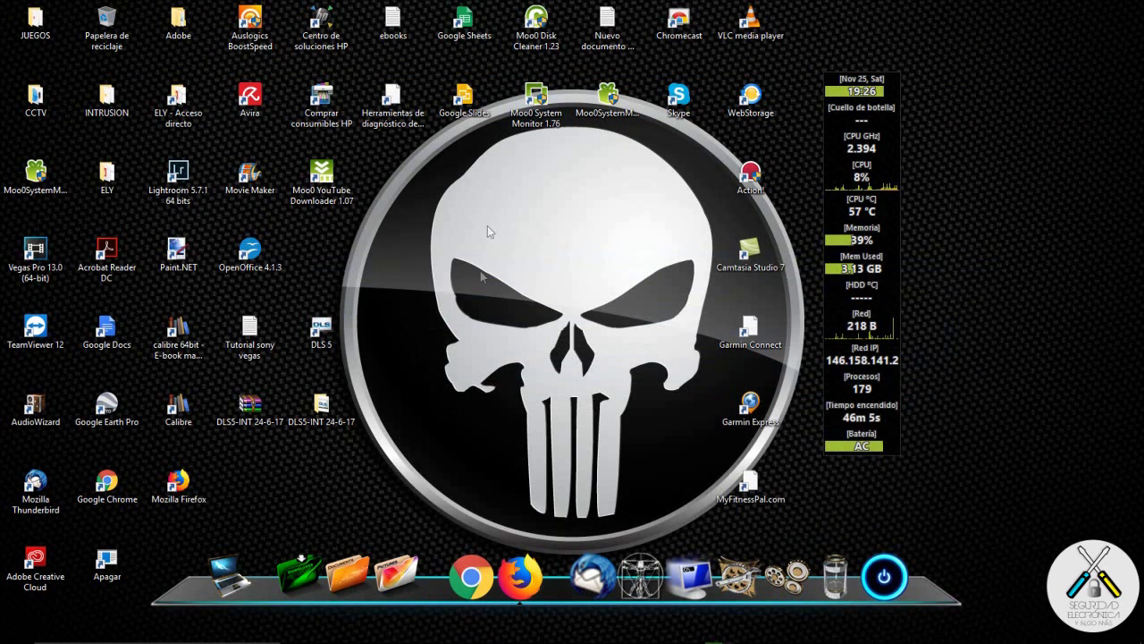
pyautogui.rightClick(423, 278)
pyautogui.click(459, 336)
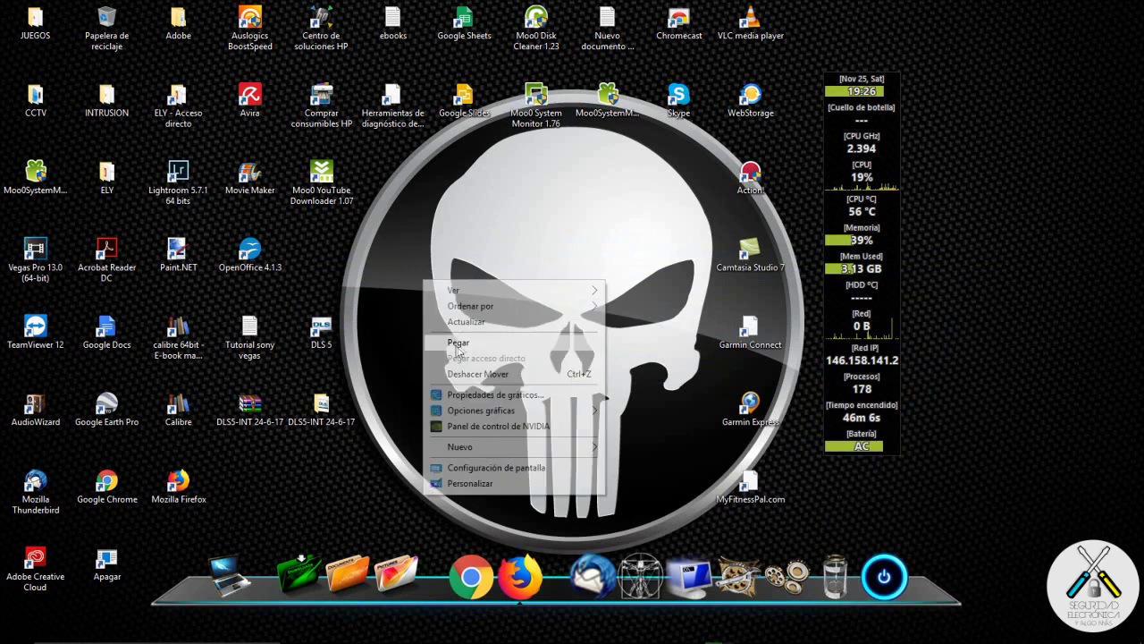
pyautogui.moveTo(394, 261); pyautogui.dragTo(324, 267)
pyautogui.click(422, 295)
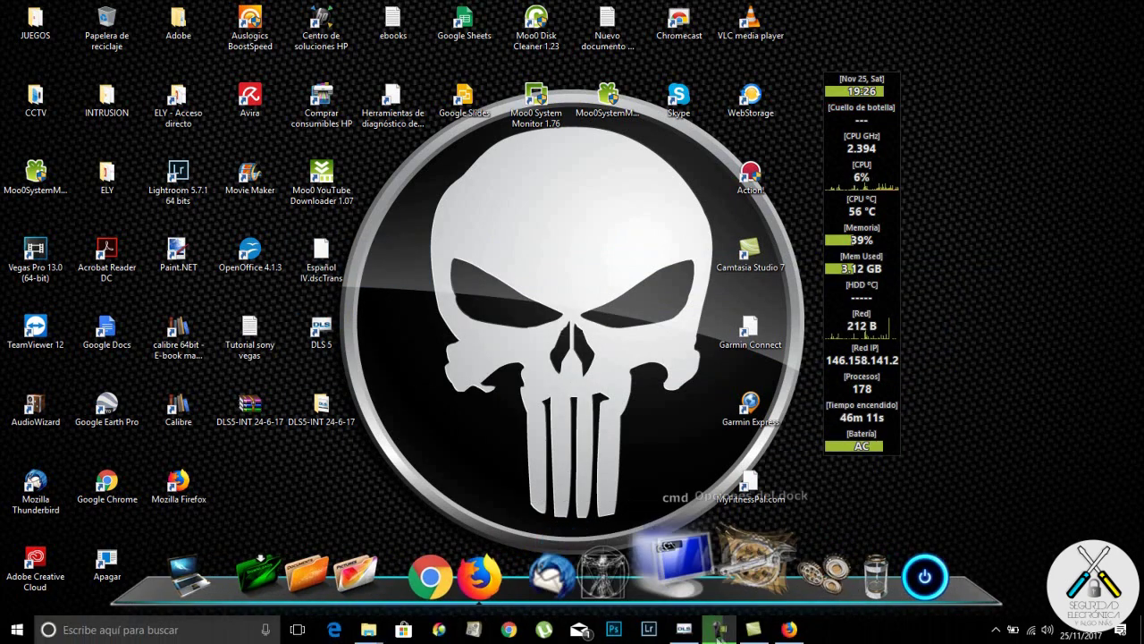
pyautogui.click(685, 631)
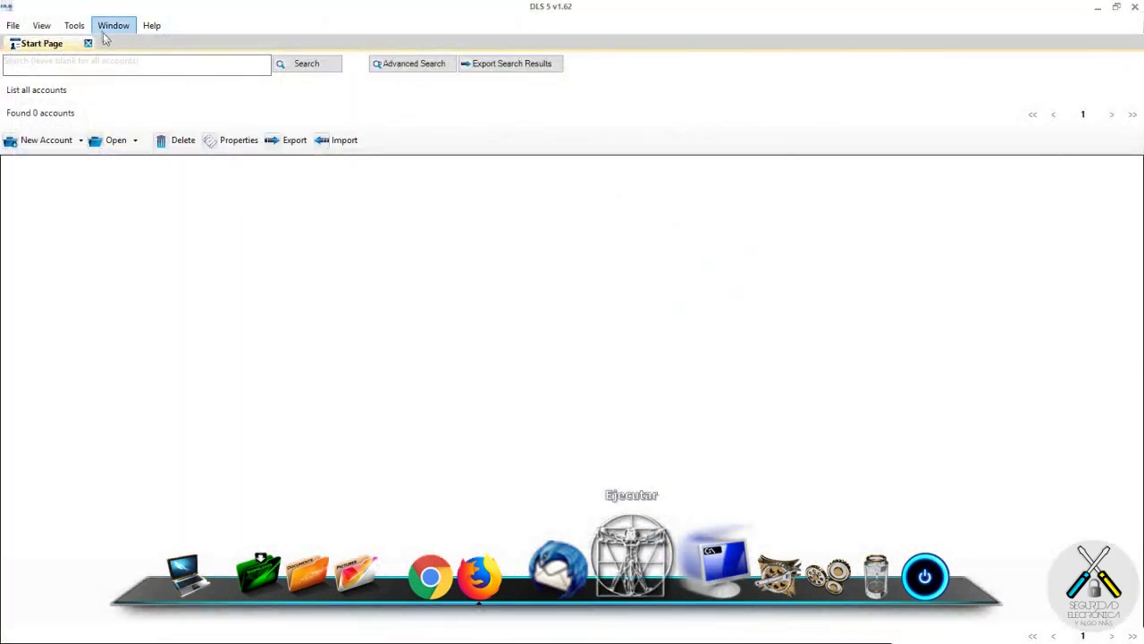
# - Import Español IV.dscTrans from Escritorio through Tools > Language Manager
pyautogui.click(71, 32)
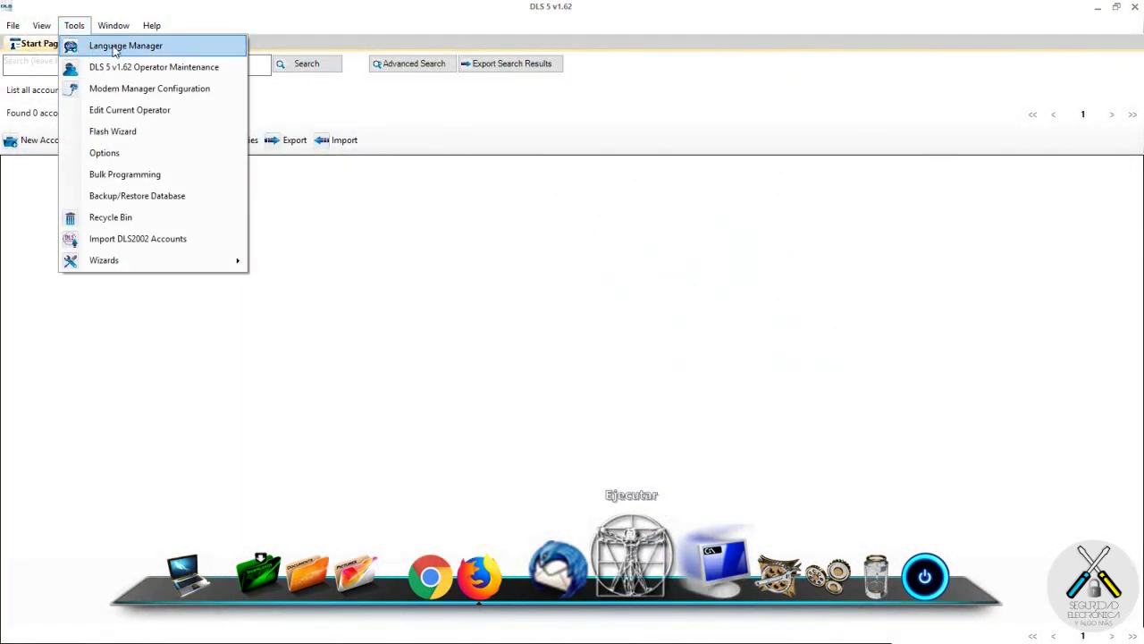
pyautogui.click(103, 53)
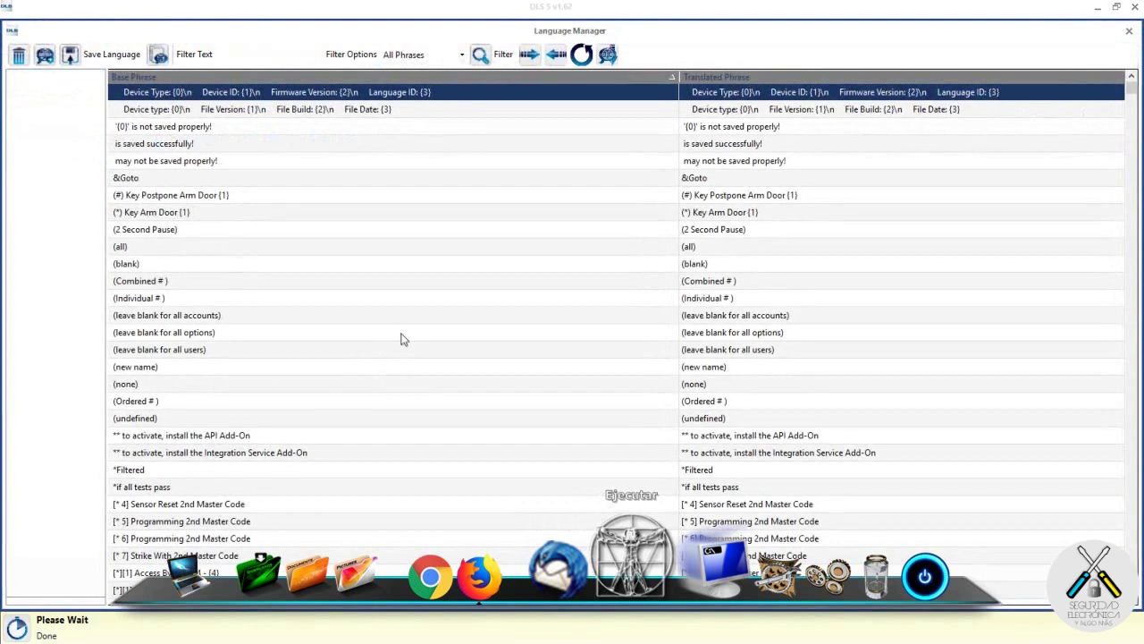
pyautogui.click(550, 67)
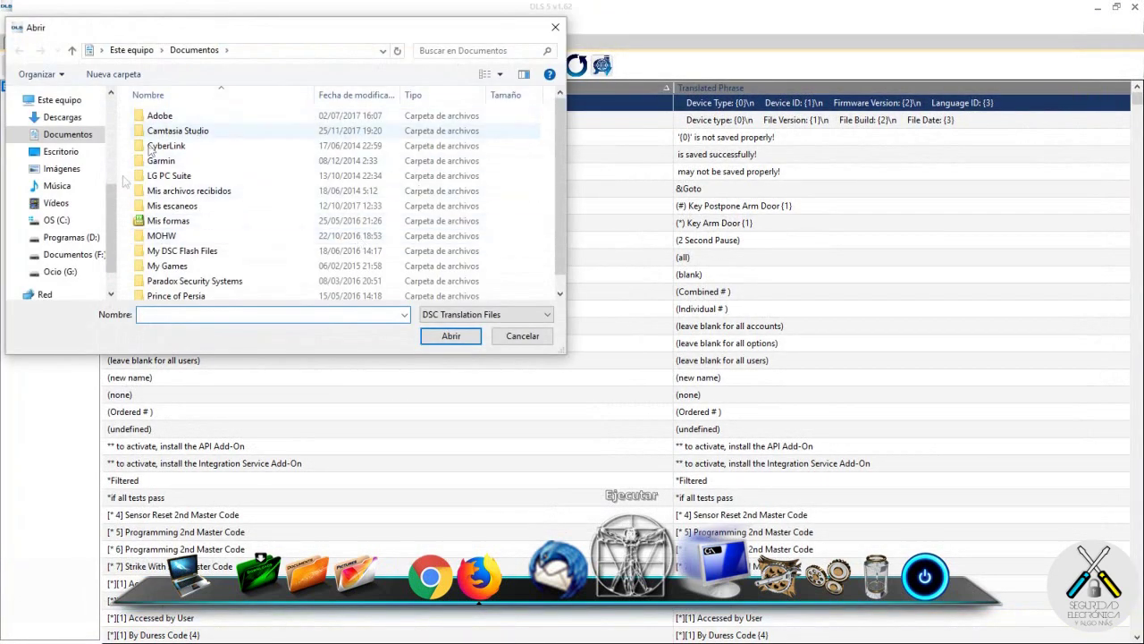
pyautogui.click(61, 151)
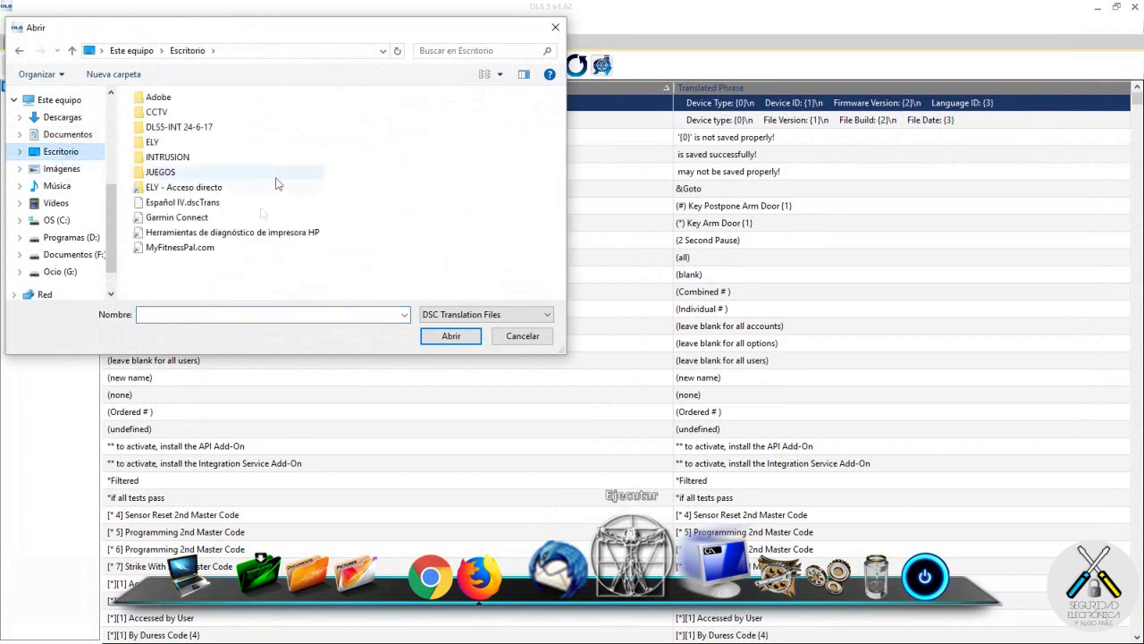
pyautogui.click(193, 204)
pyautogui.click(450, 336)
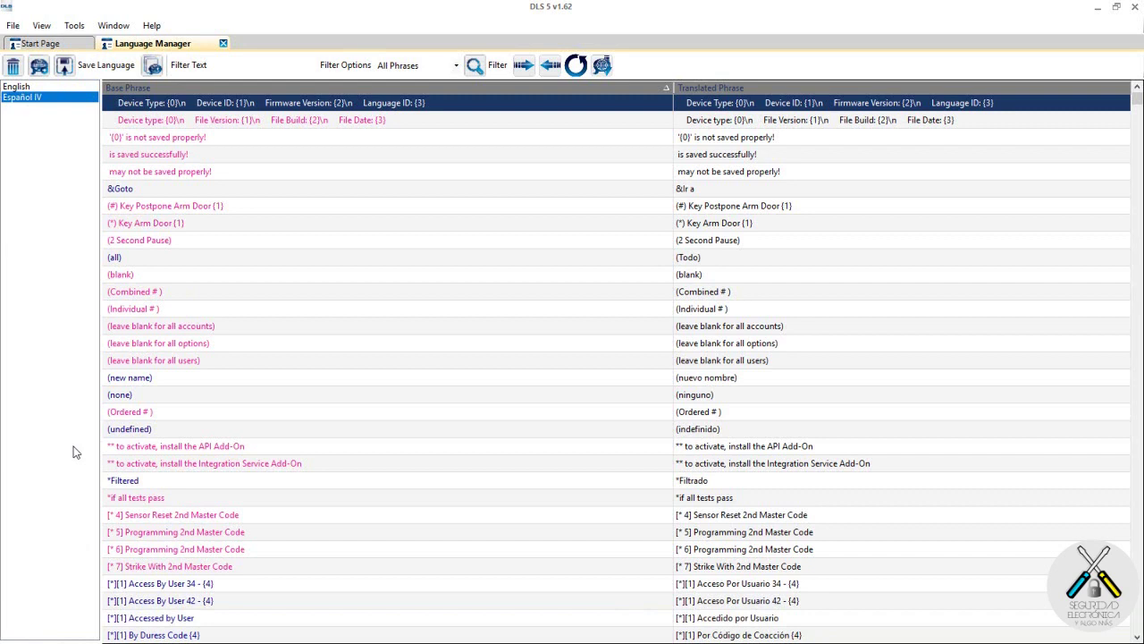
# - Close Language Manager and set the Admin operator's language to Español IV in Operator Maintenance
pyautogui.click(223, 44)
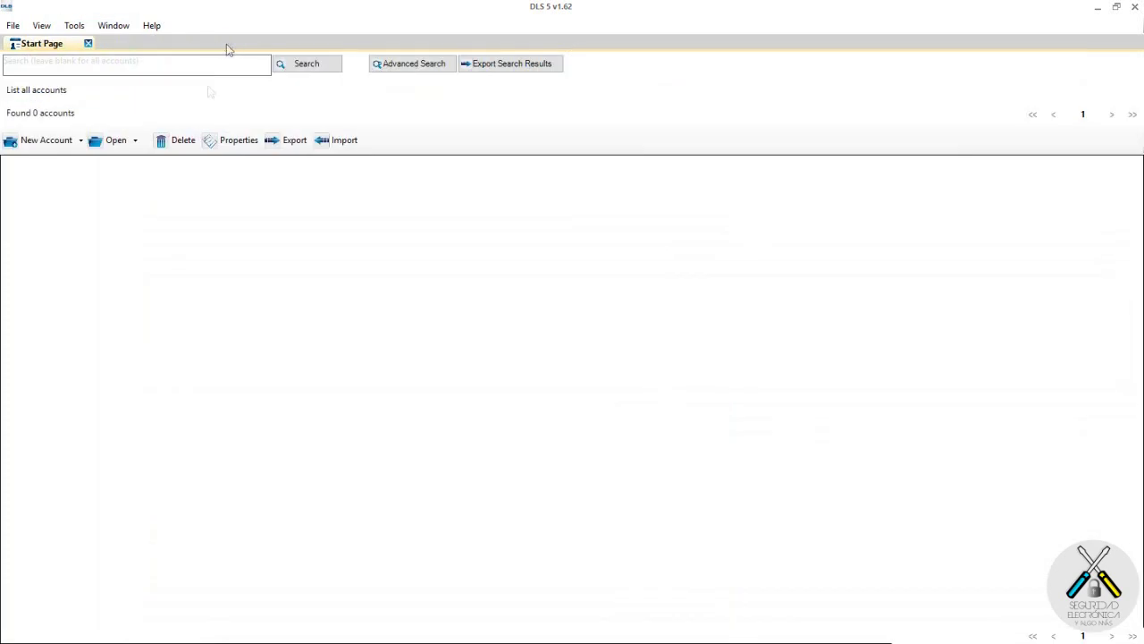
pyautogui.click(75, 26)
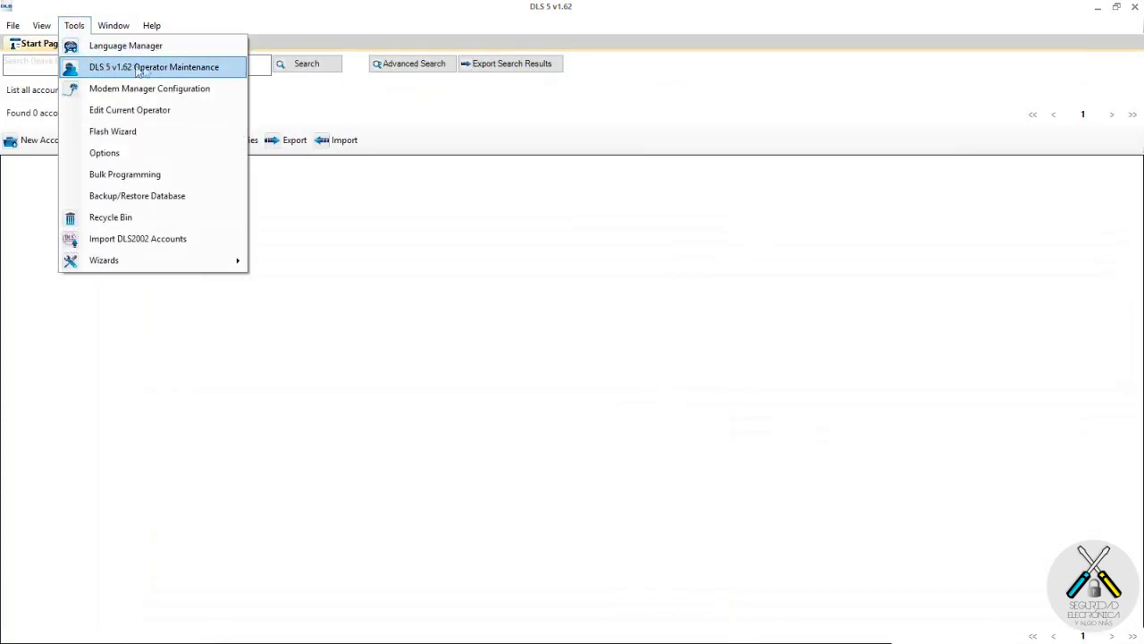
pyautogui.click(169, 72)
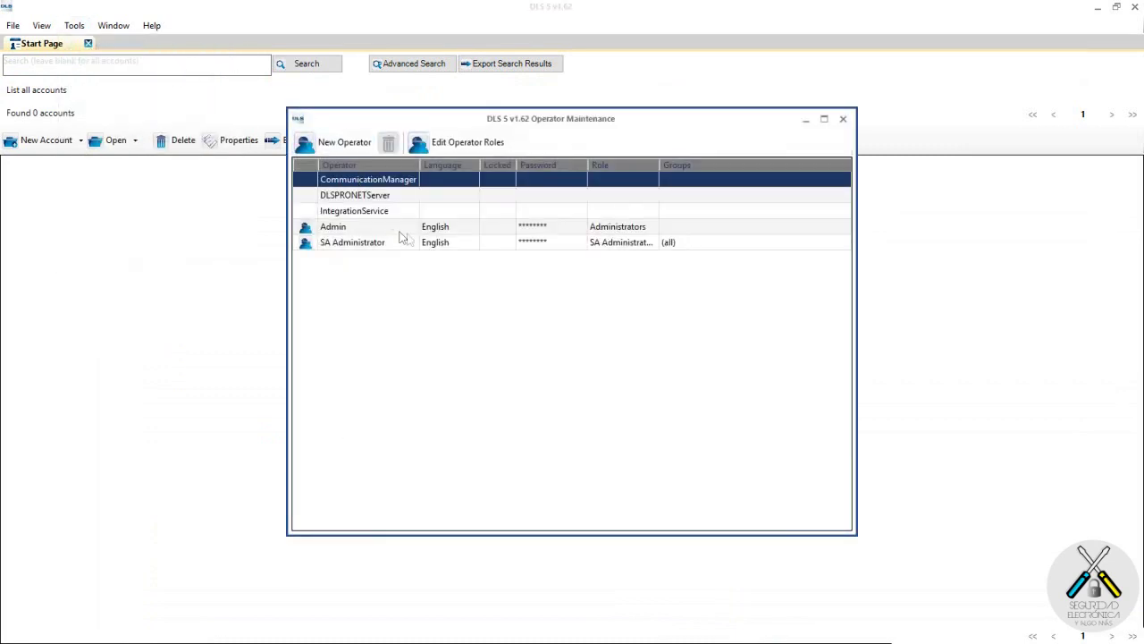
pyautogui.click(474, 230)
pyautogui.click(473, 229)
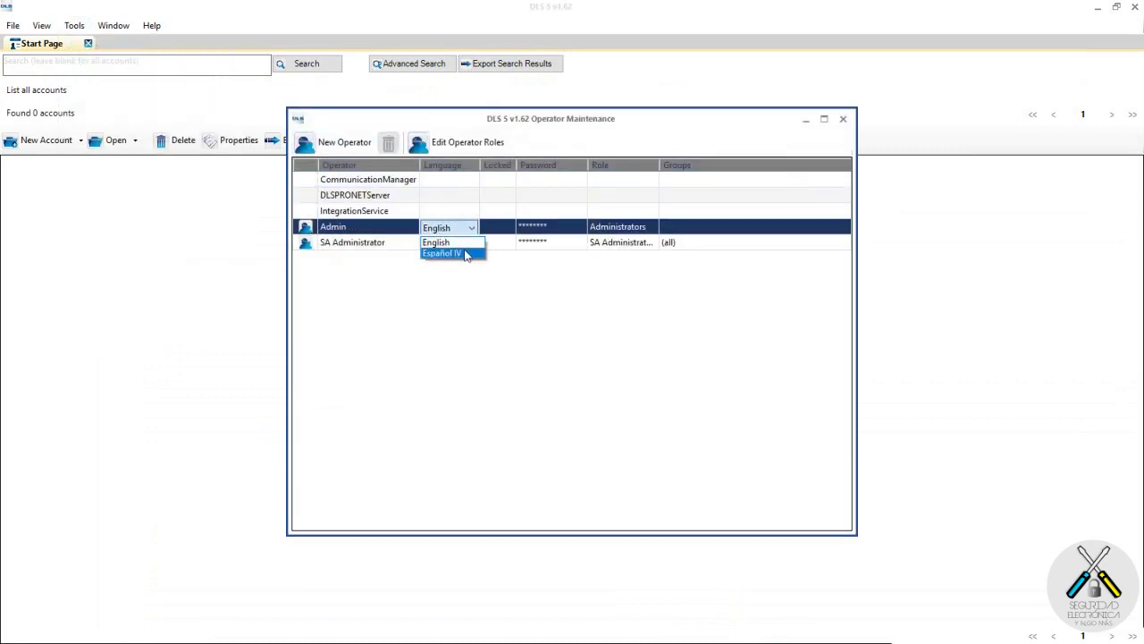
pyautogui.click(467, 254)
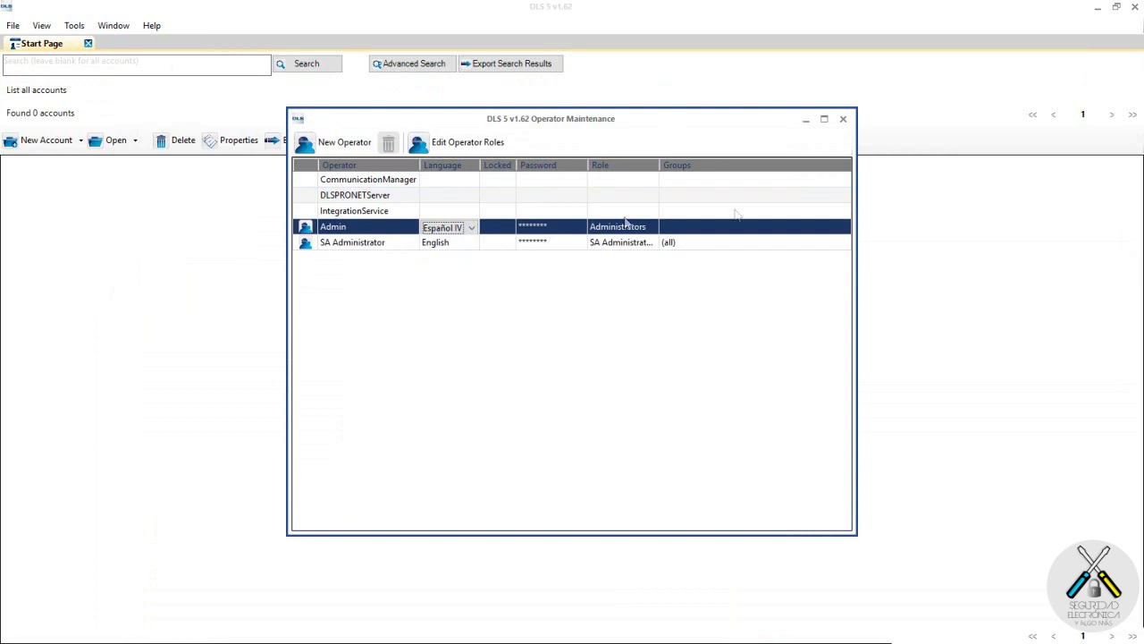
# - Close Operator Maintenance and acknowledge the re-login notice
pyautogui.click(842, 120)
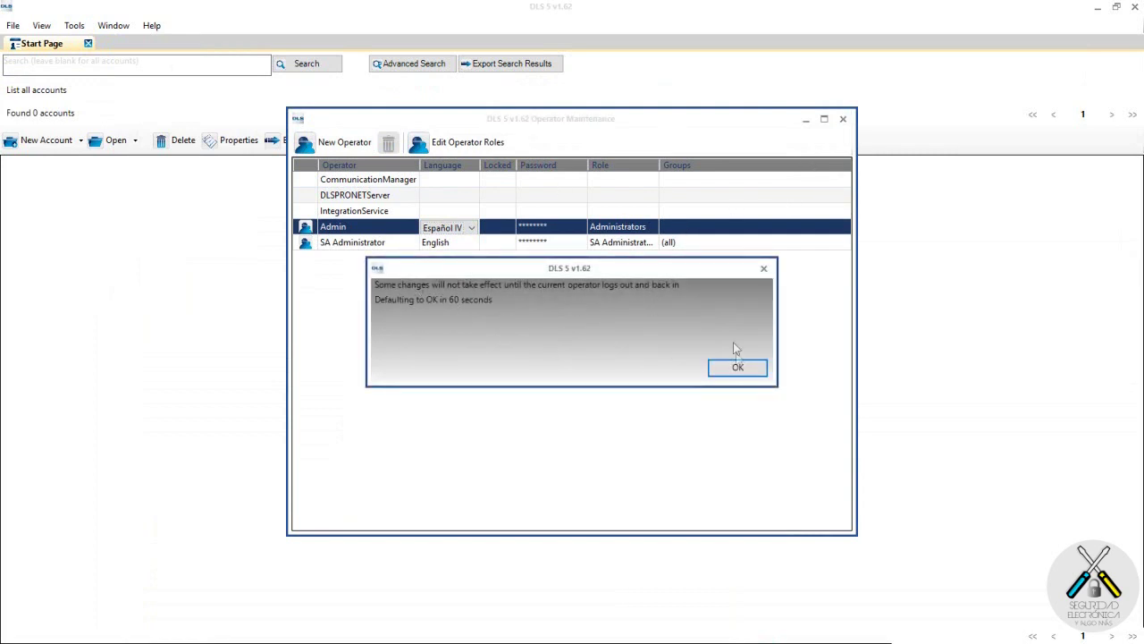
pyautogui.click(737, 369)
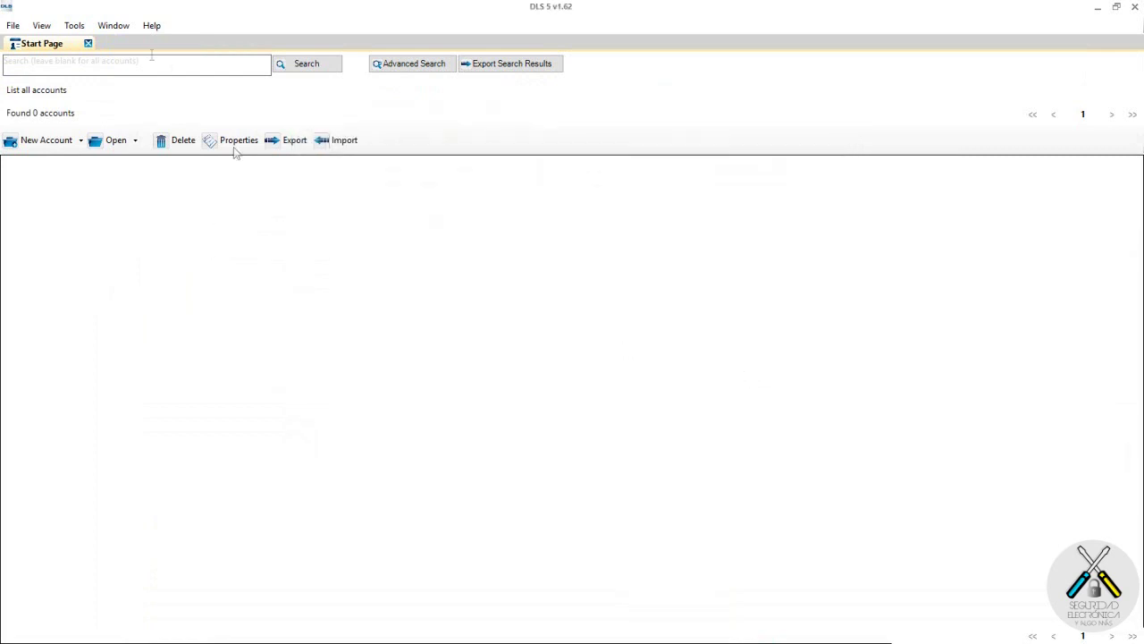
pyautogui.click(13, 25)
# - Exit DLS 5, relaunch it from the desktop shortcut, and log in as admin with the password
pyautogui.click(34, 110)
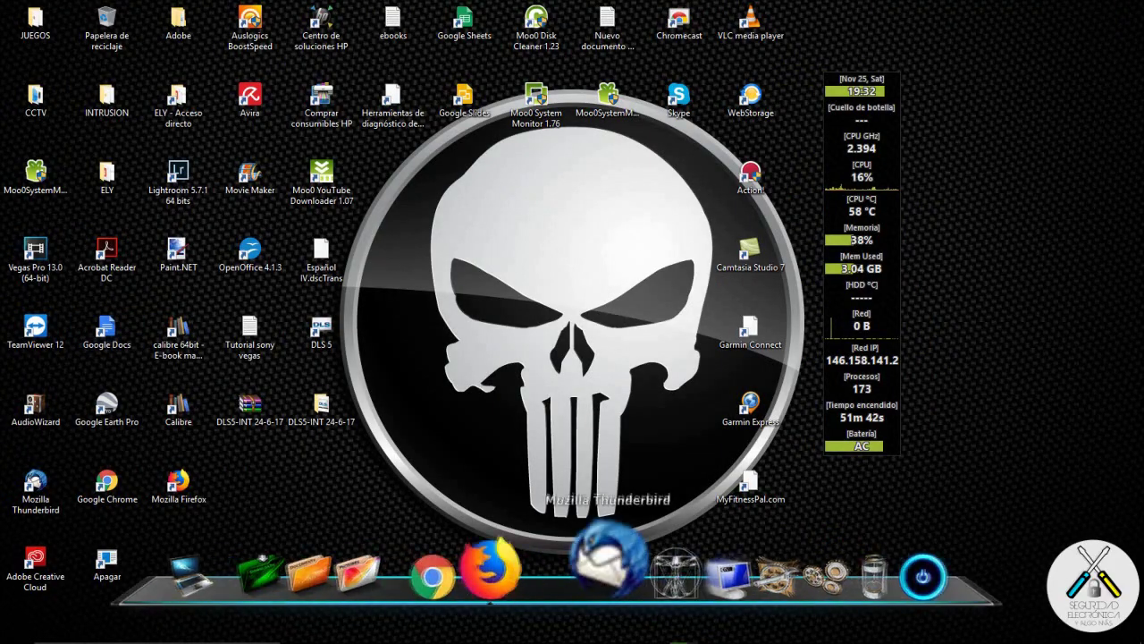
pyautogui.click(322, 333)
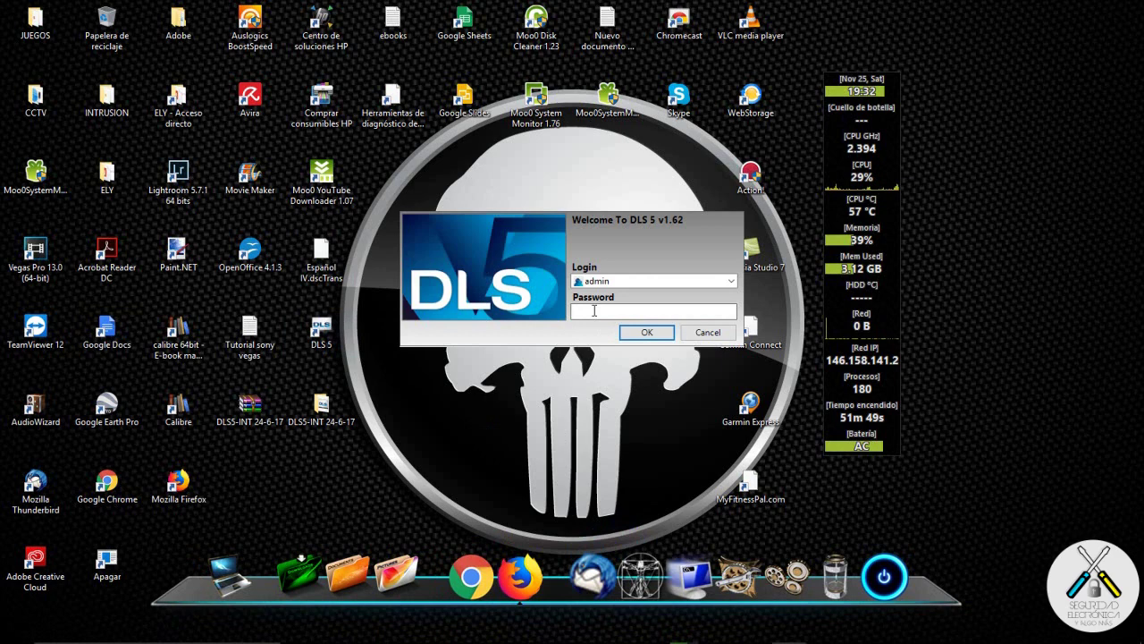
pyautogui.write('dm')
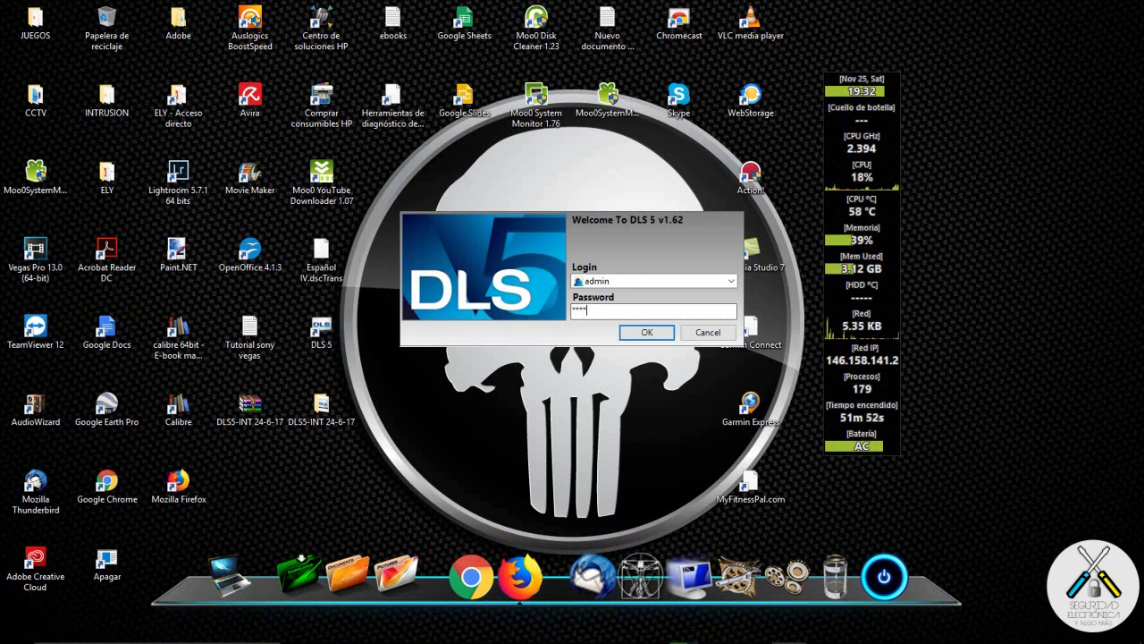
pyautogui.click(646, 331)
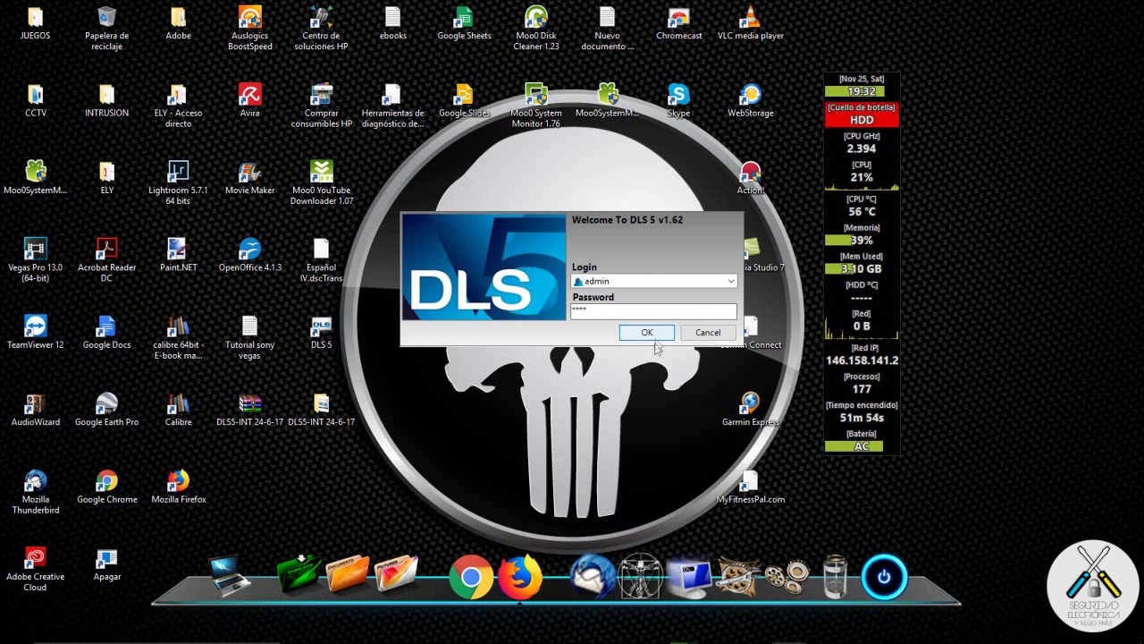